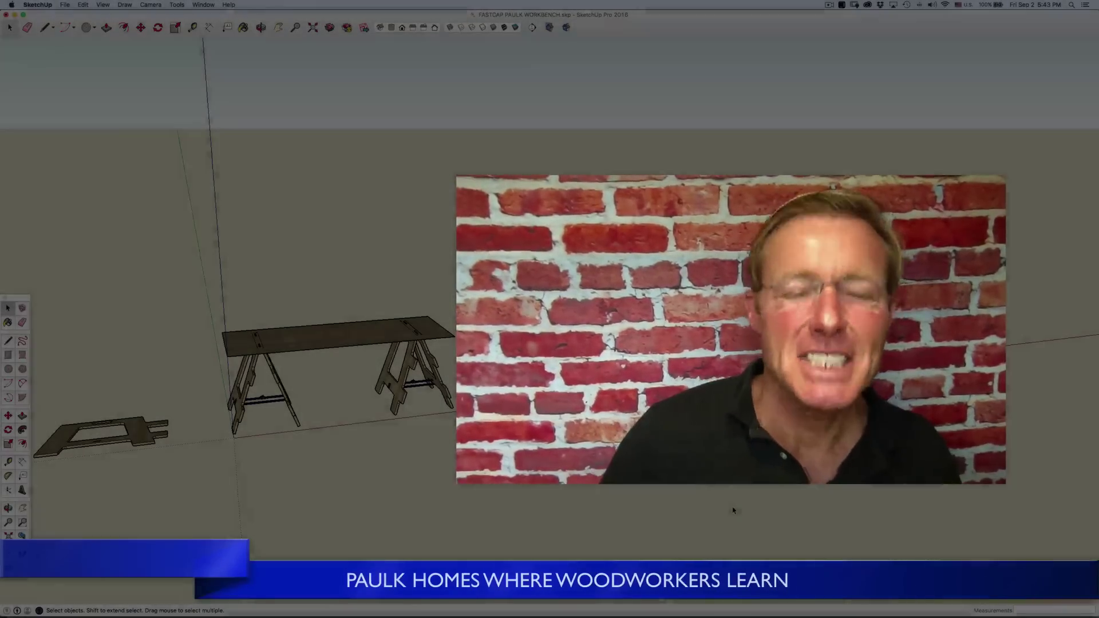
Copy the yellow box to a spot just right of the original.
mouse_move(568, 514)
middle_down()
mouse_move(591, 498)
mouse_move(555, 500)
middle_up()
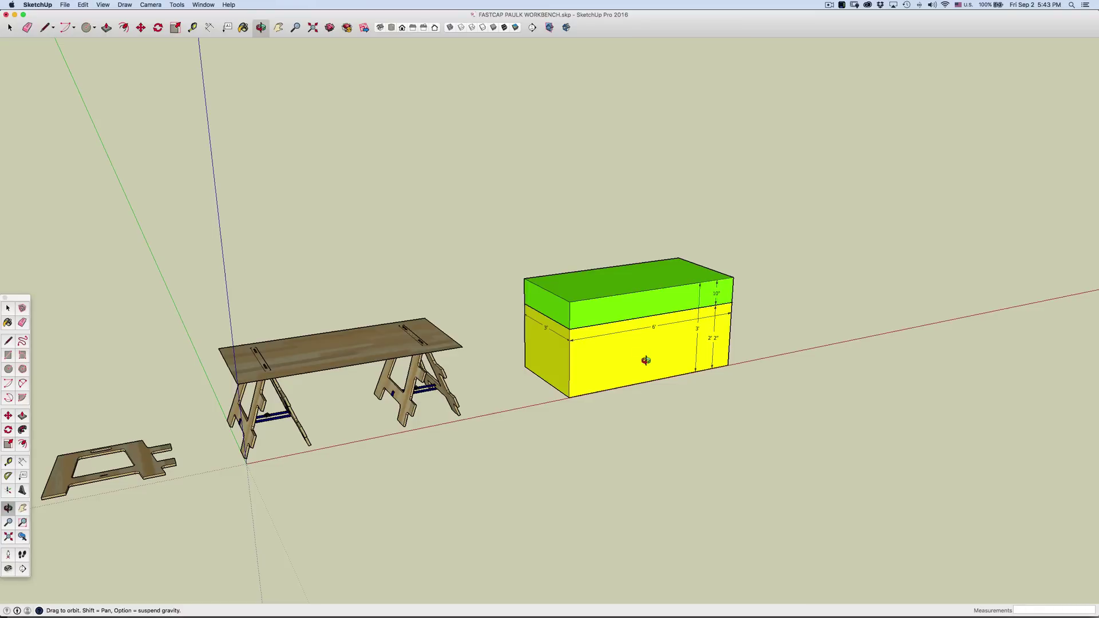
key(space)
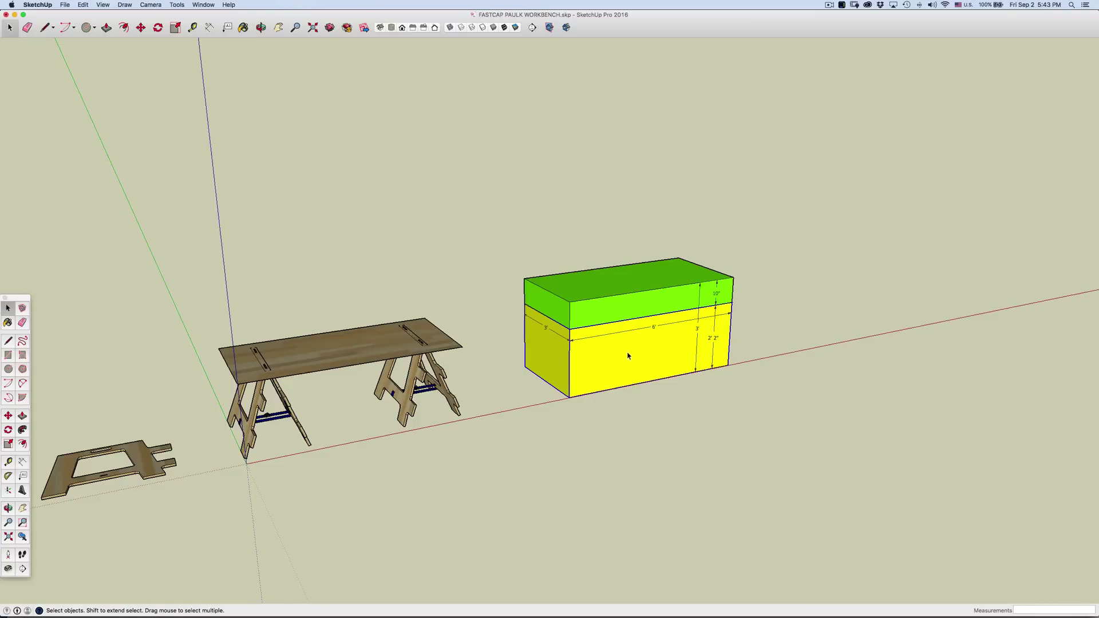
click(608, 314)
click(615, 345)
key(m)
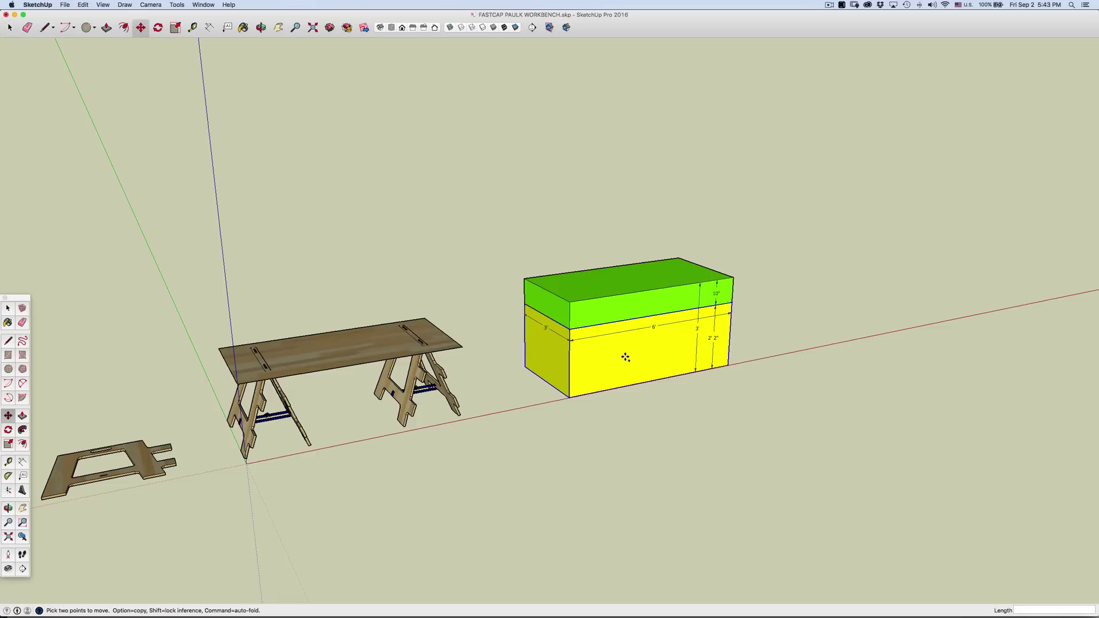
click(625, 357)
key(alt)
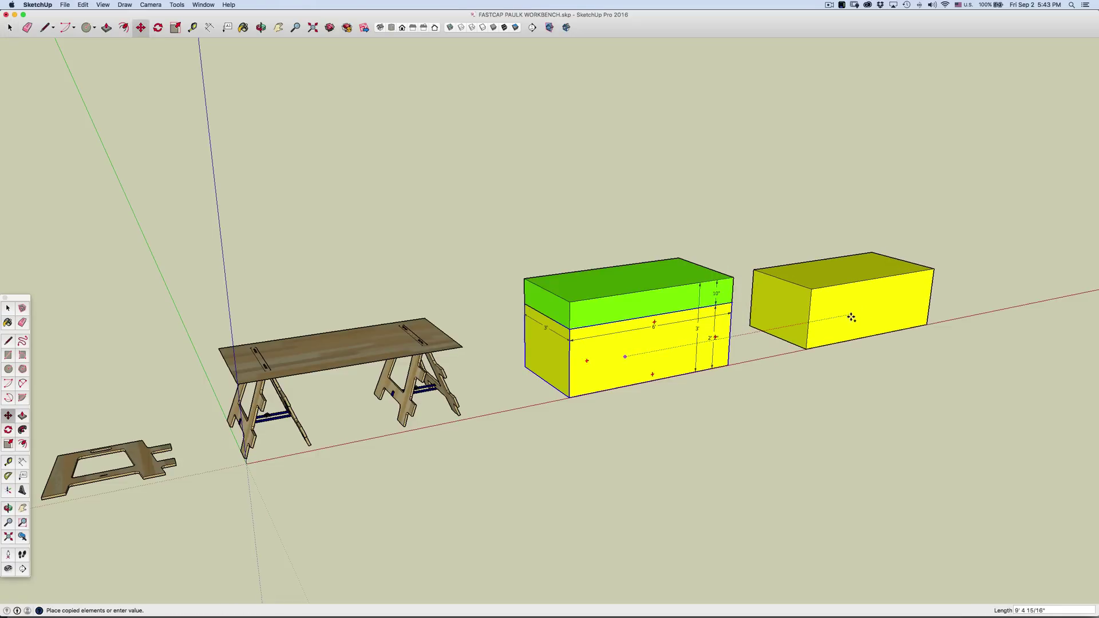
click(851, 318)
Inside the copied box, draw circles on its front and top faces.
key(space)
double_click(841, 322)
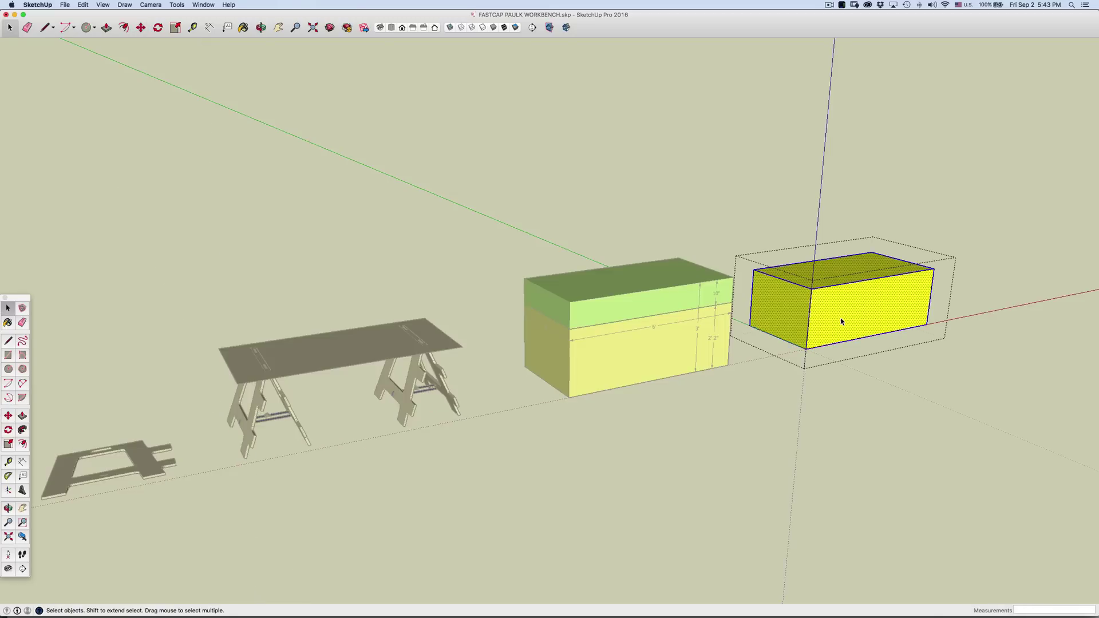
key(c)
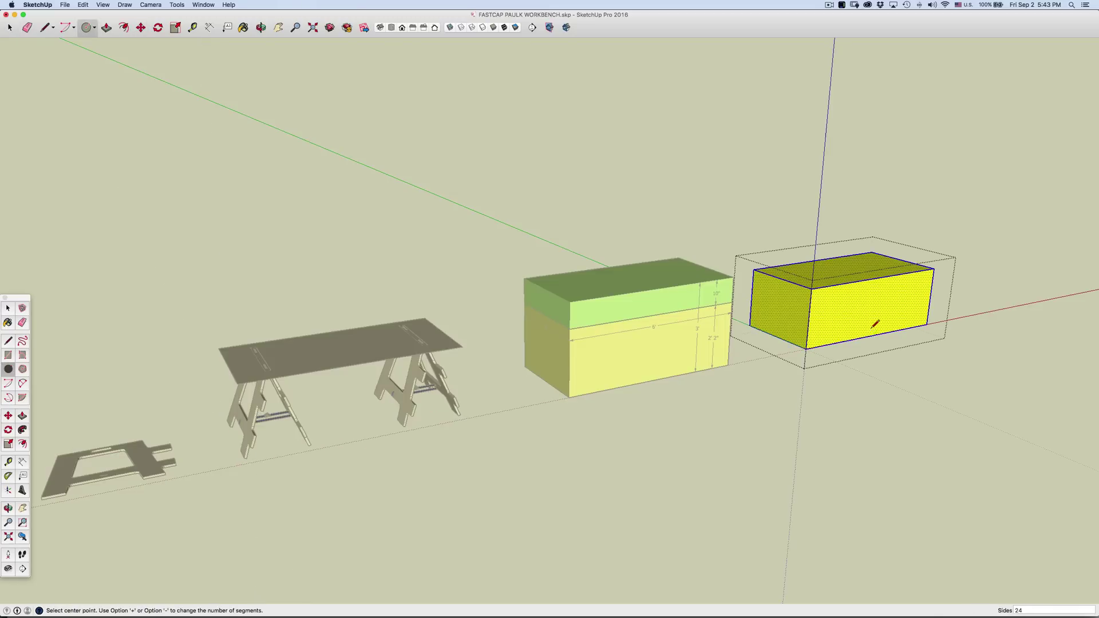
click(856, 309)
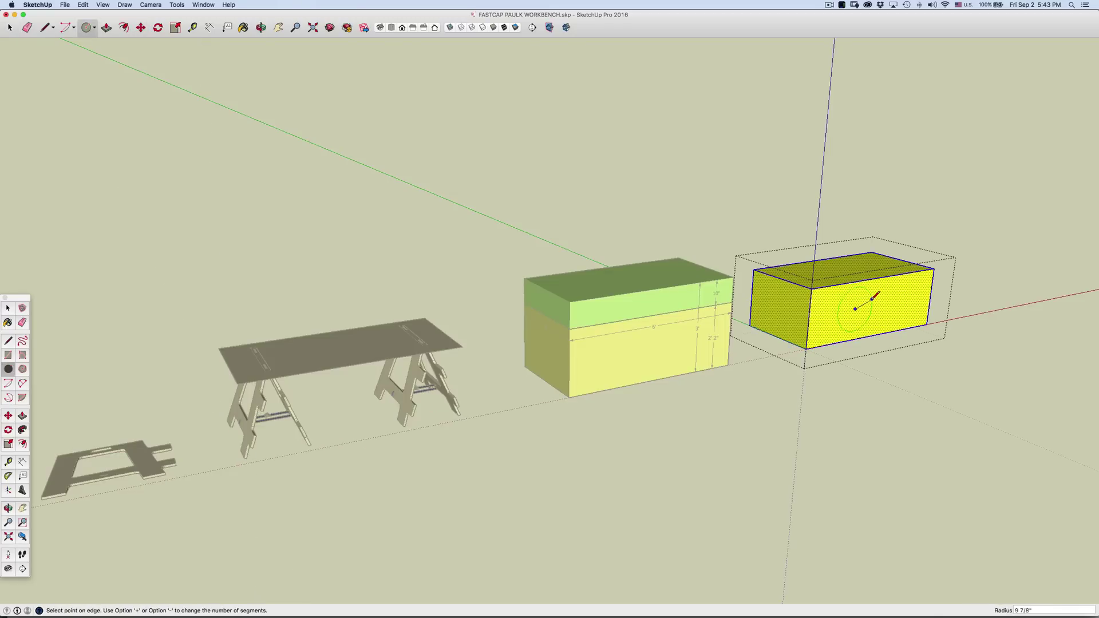
click(870, 295)
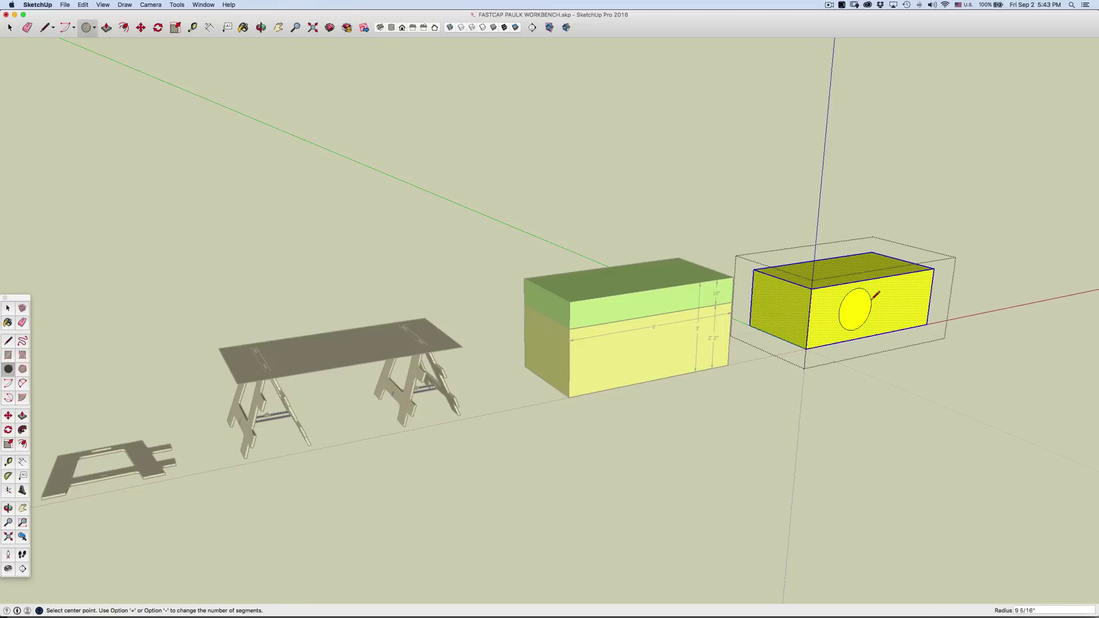
click(844, 271)
click(861, 261)
Pull the front circle out 11 3/4" and push the top circle down through the box.
key(p)
click(858, 311)
click(873, 313)
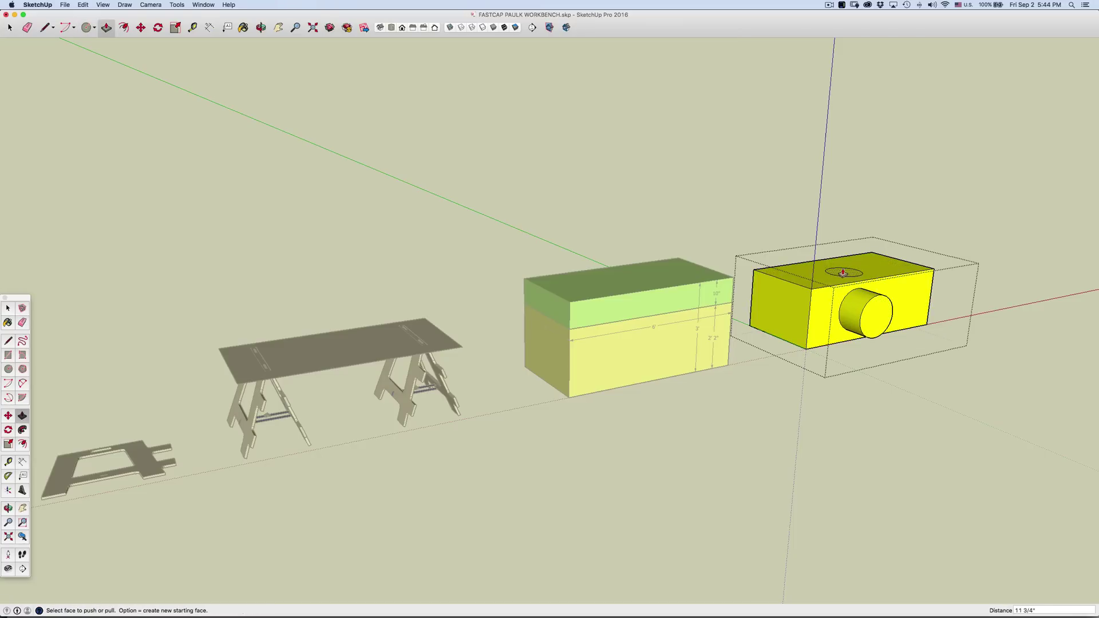
click(842, 273)
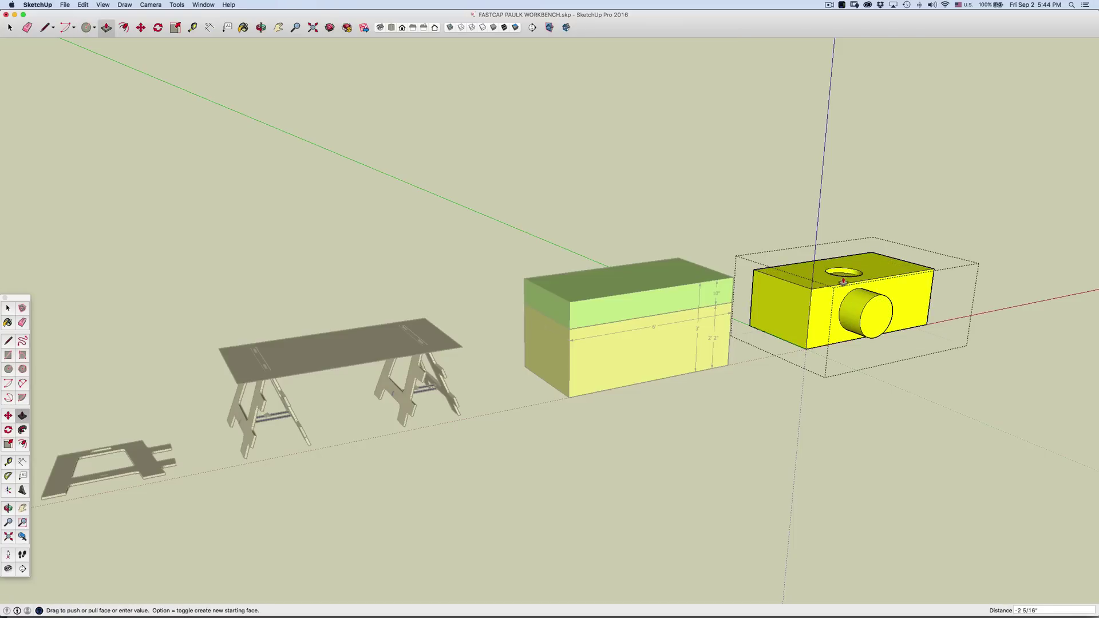
click(852, 377)
key(space)
click(1007, 358)
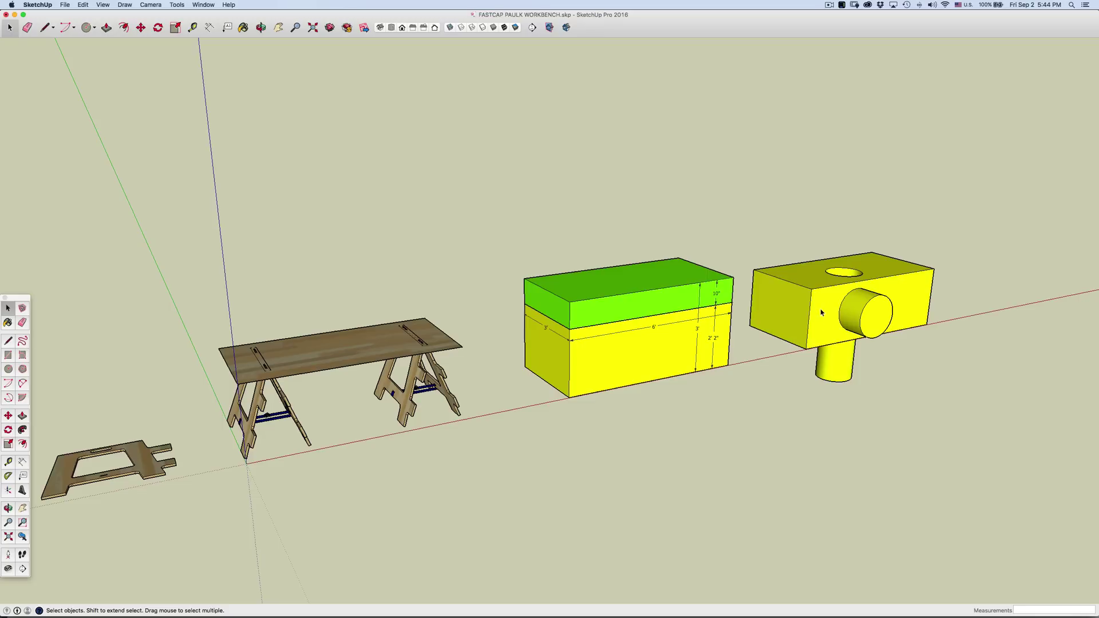
Draw a small circle on the copy's front face and move it slightly.
key(c)
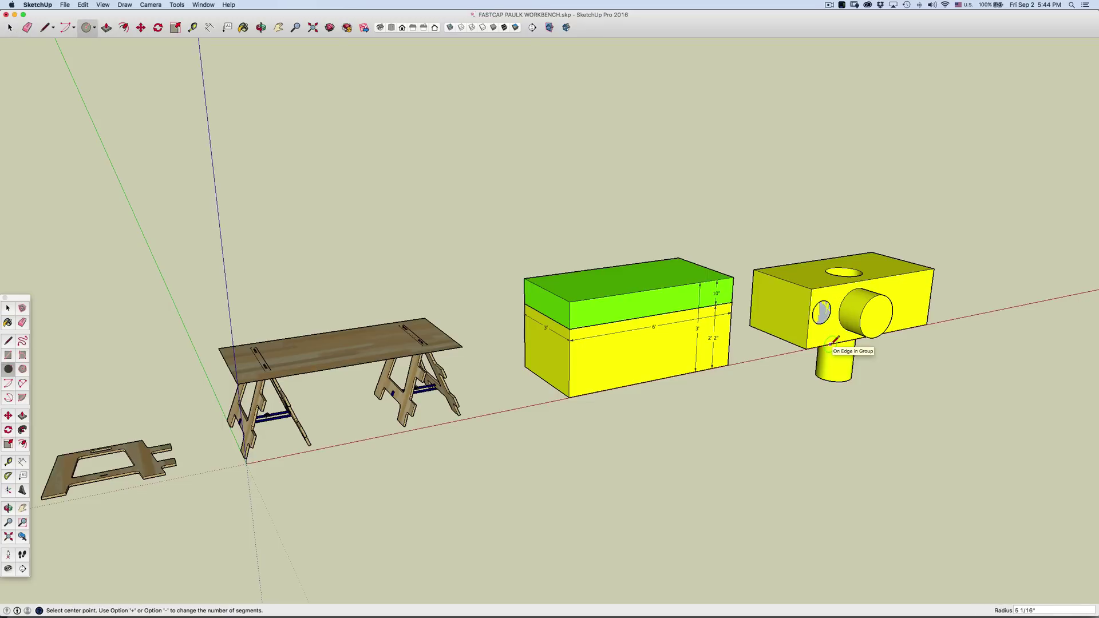
key(space)
click(822, 317)
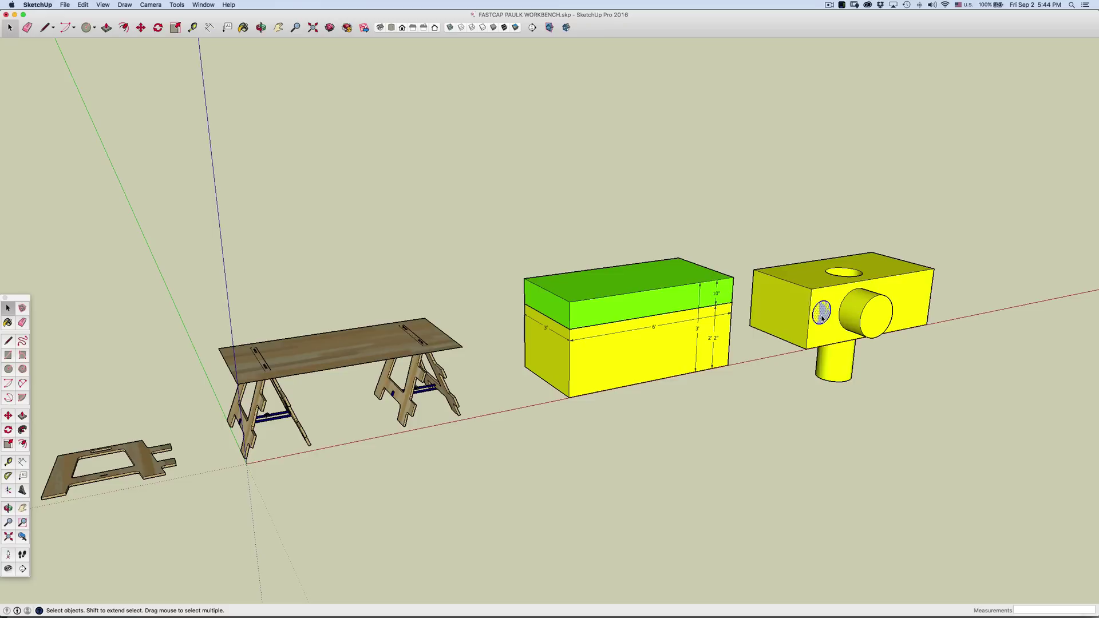
key(m)
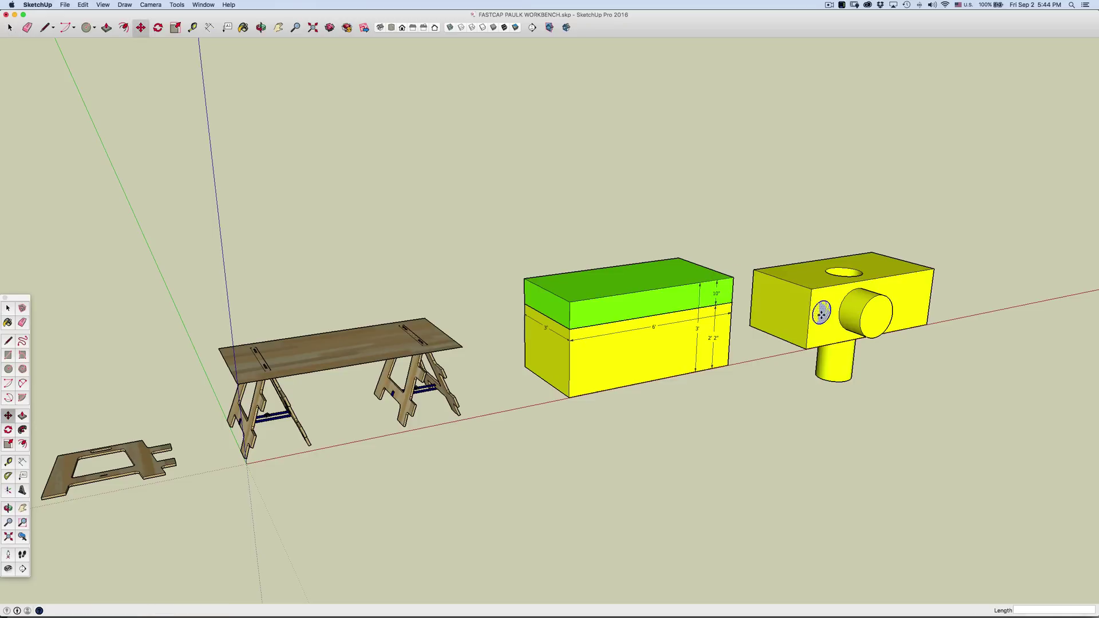
click(821, 317)
click(823, 313)
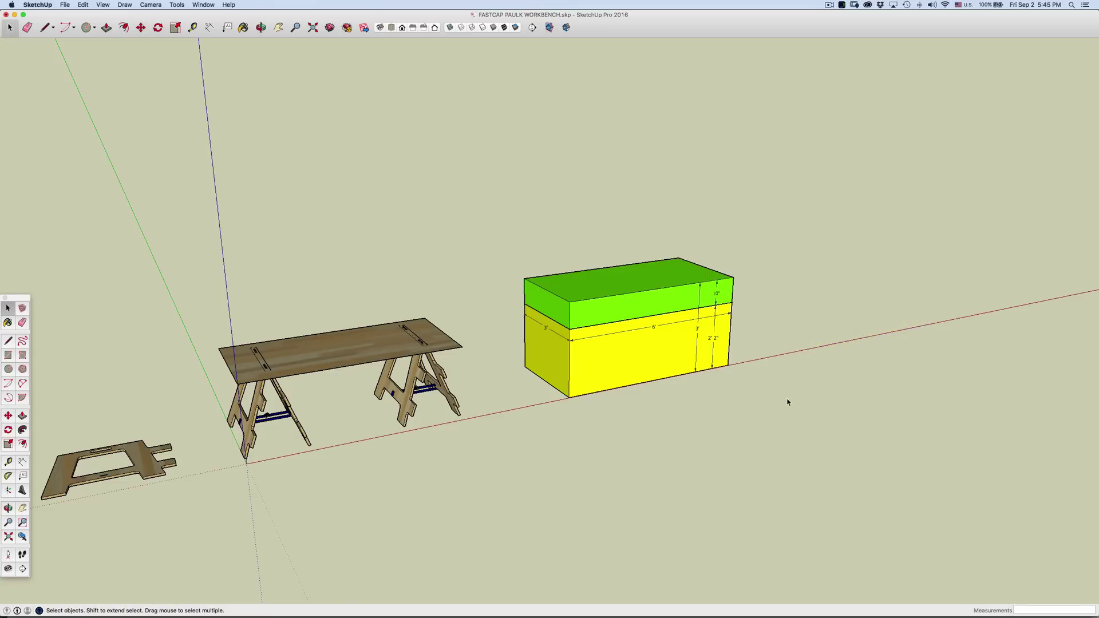
Explode the yellow box component into loose geometry.
click(624, 362)
right_click(626, 357)
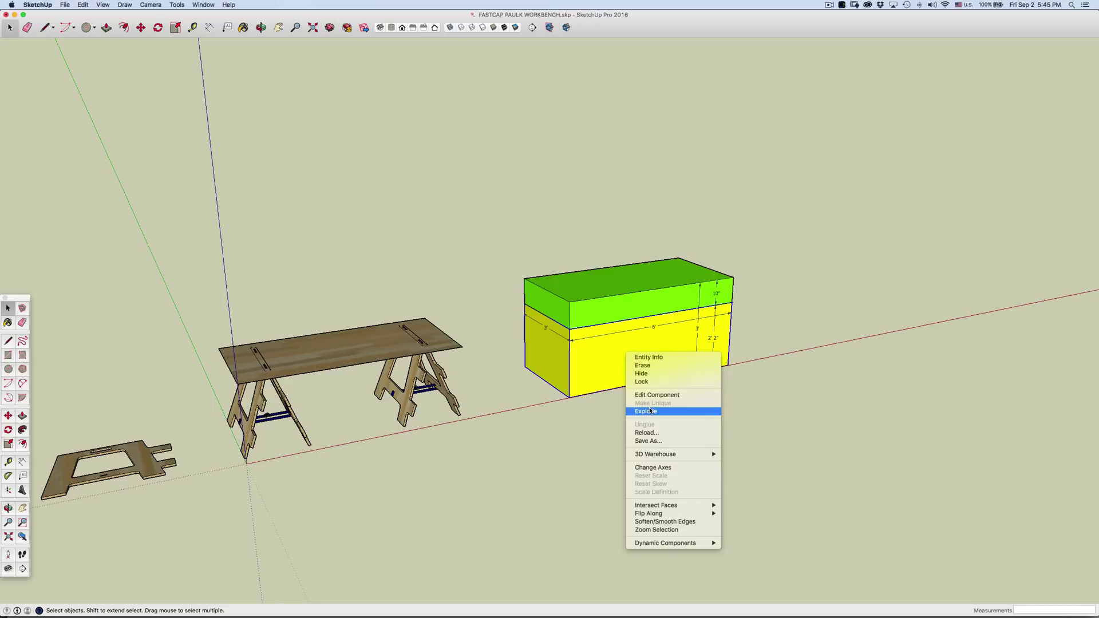
click(651, 411)
click(681, 395)
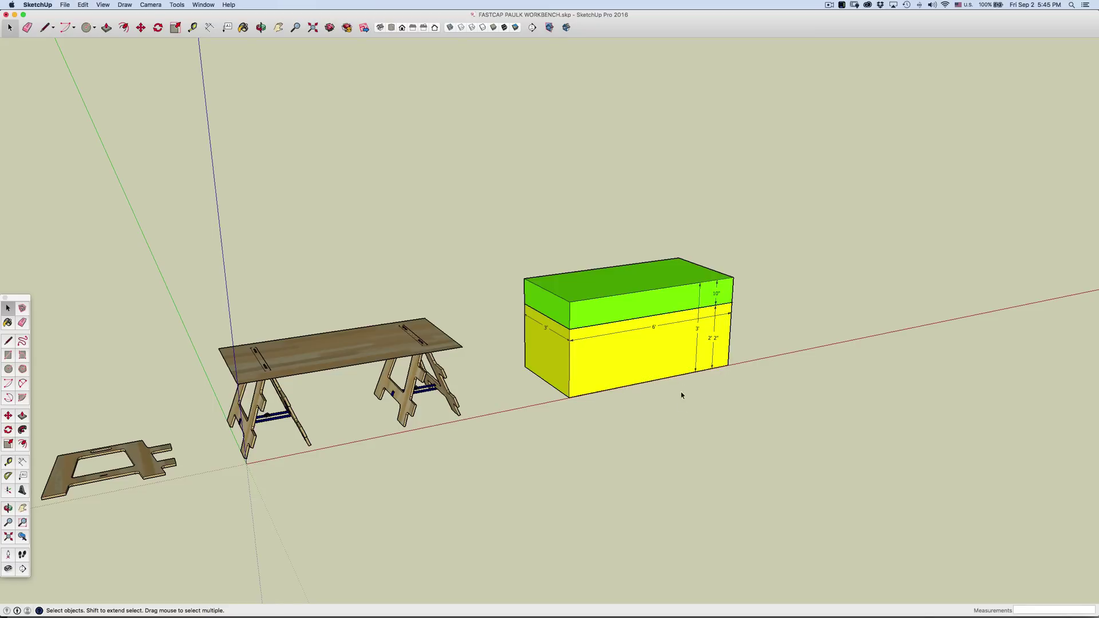
Make the box's geometry into a new component named Test.
triple_click(650, 353)
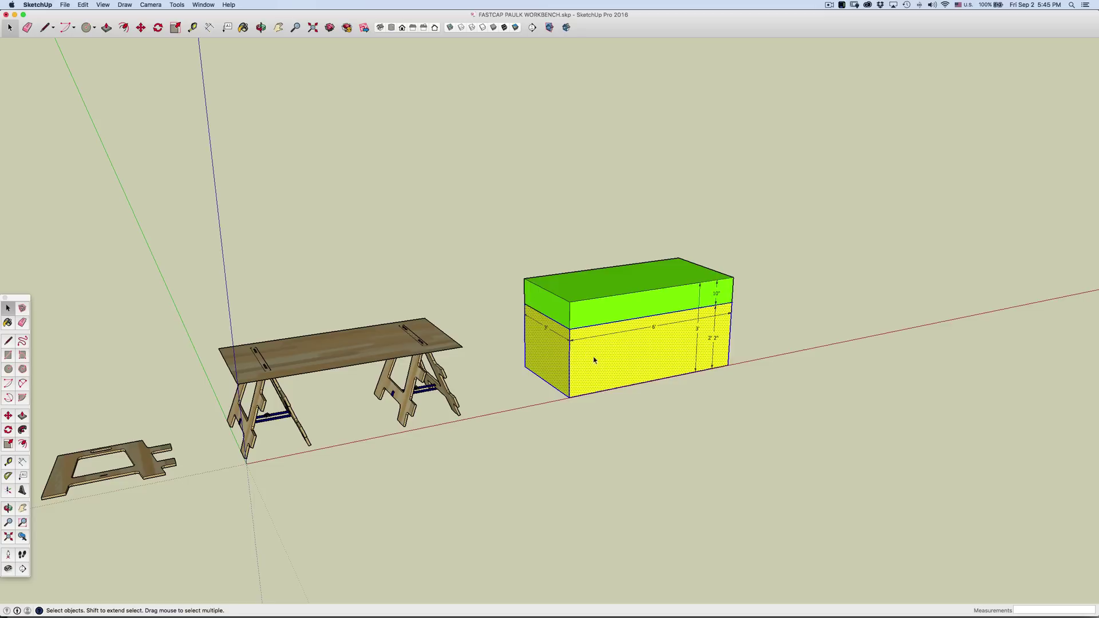
right_click(646, 355)
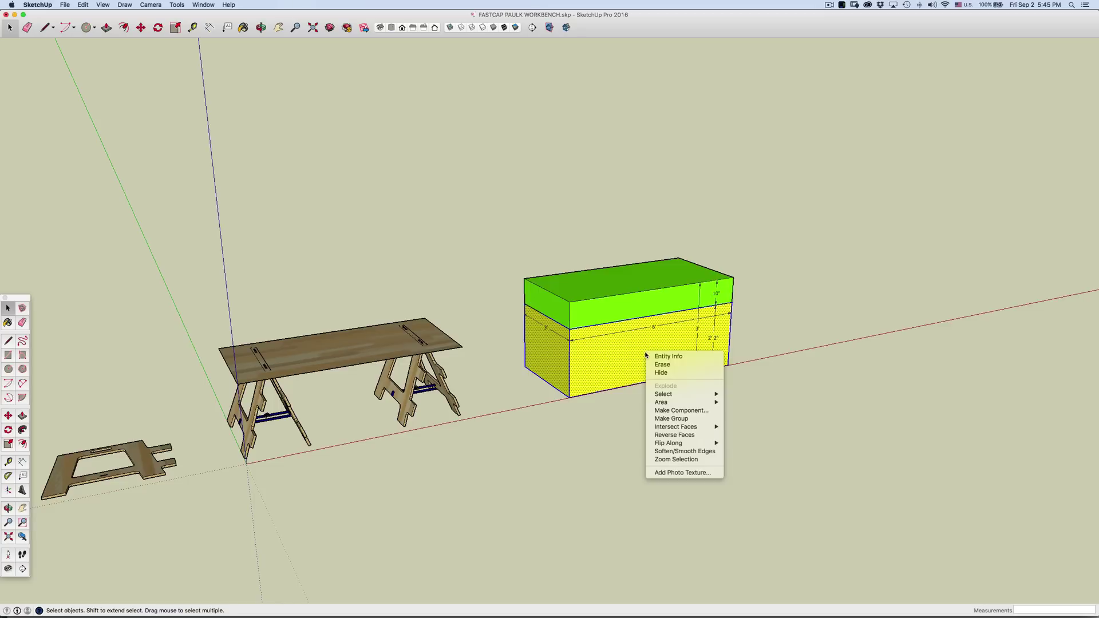
click(667, 410)
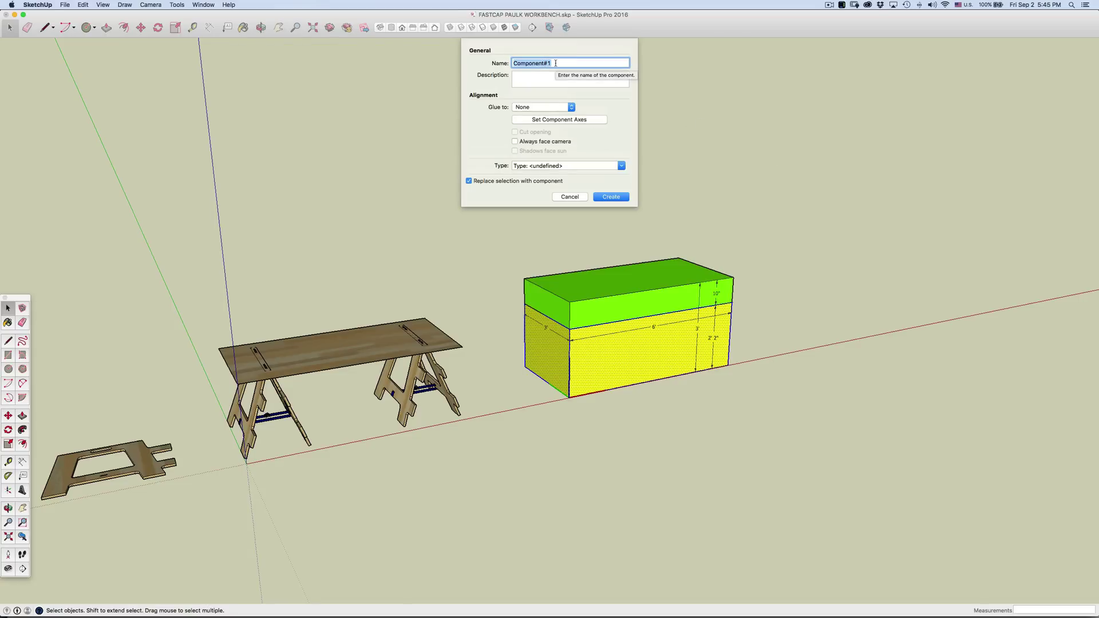
text(Test)
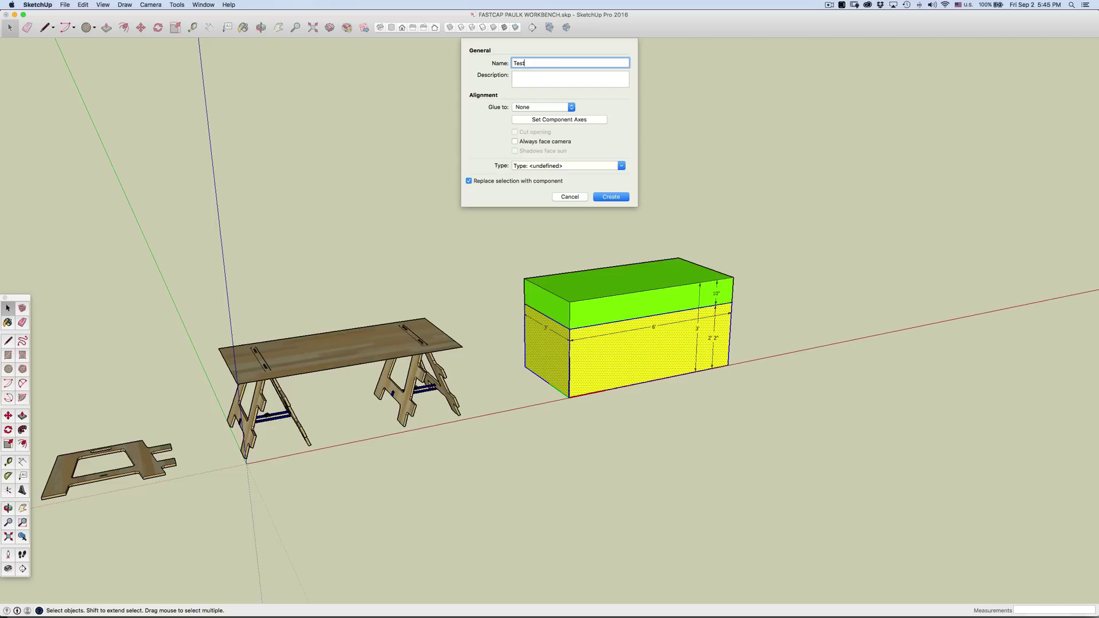
key(Return)
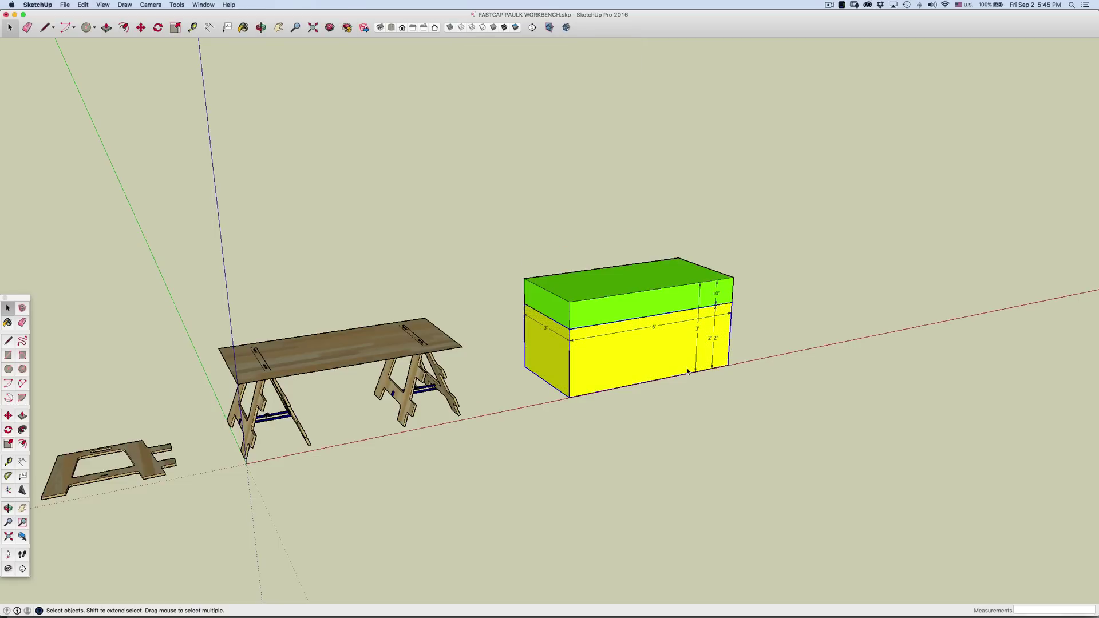
Copy the Test component to the right along the red axis and edit the copy.
key(m)
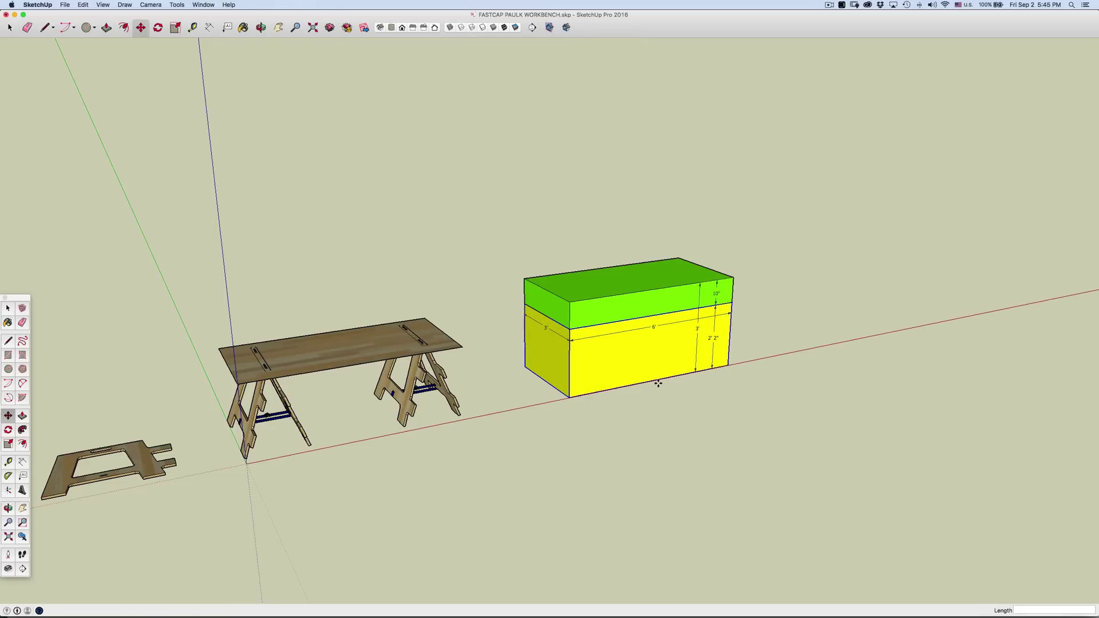
key(alt)
click(654, 372)
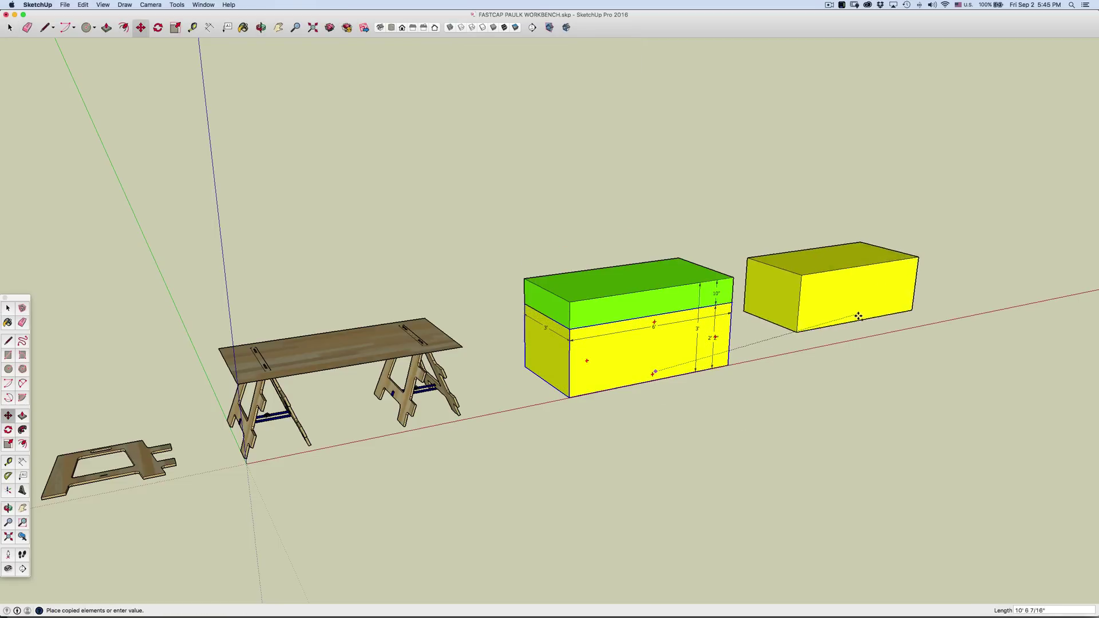
click(864, 334)
key(space)
double_click(832, 316)
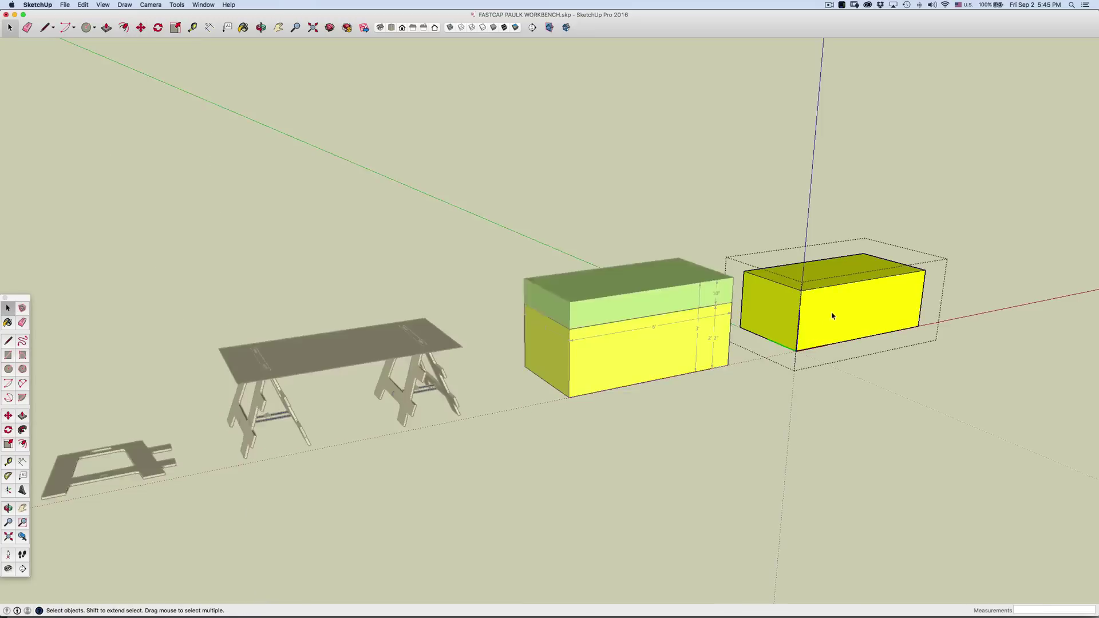
triple_click(833, 316)
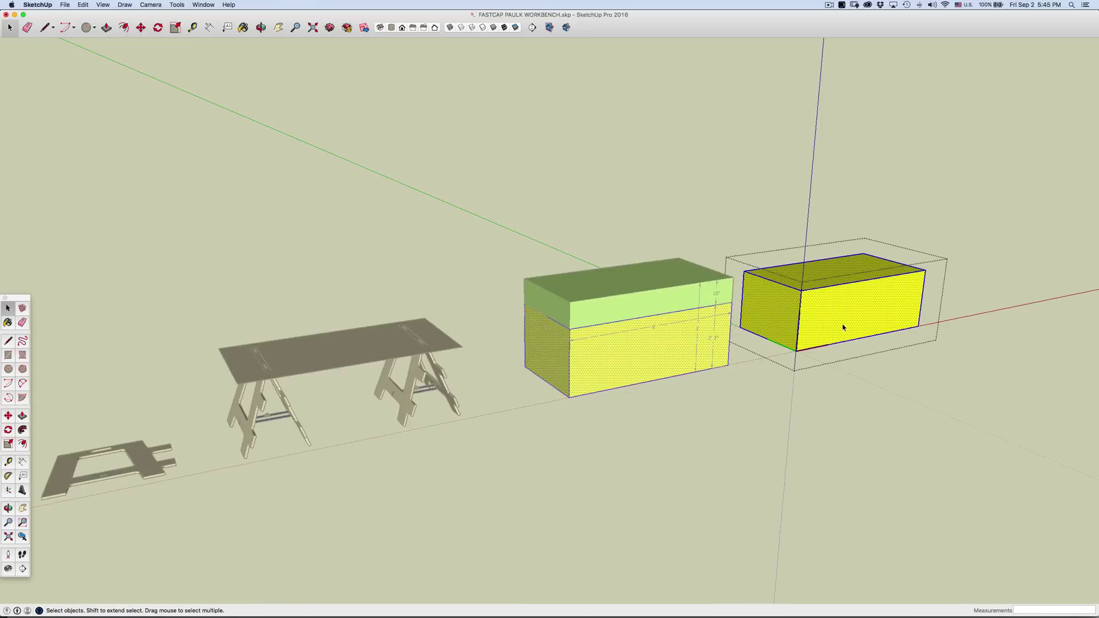
Draw circles on the copy's front and top faces.
key(c)
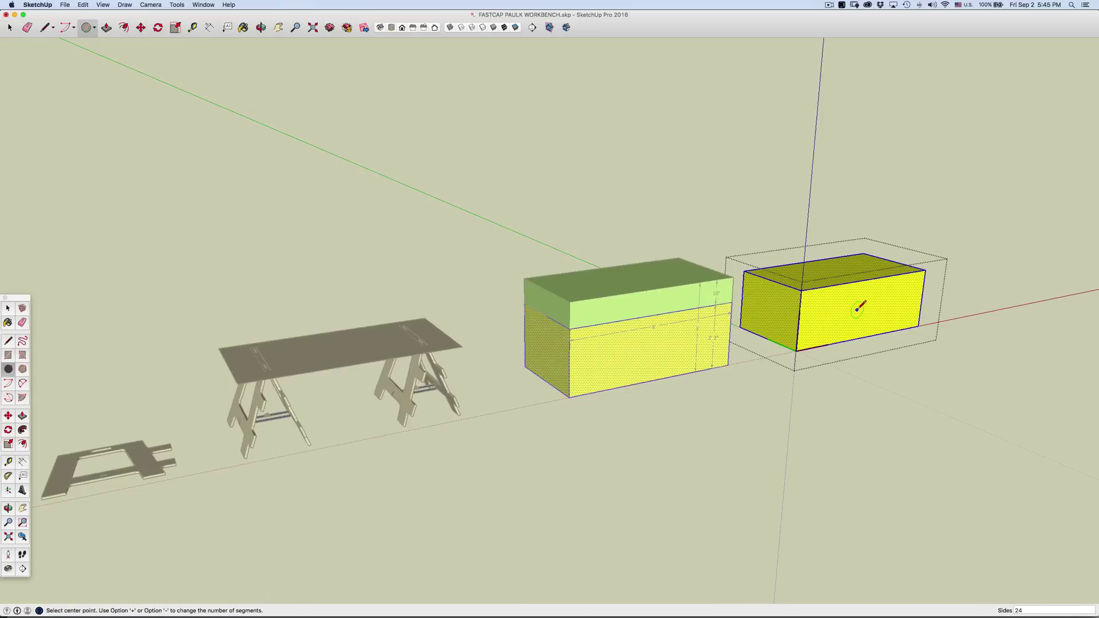
click(857, 310)
click(872, 302)
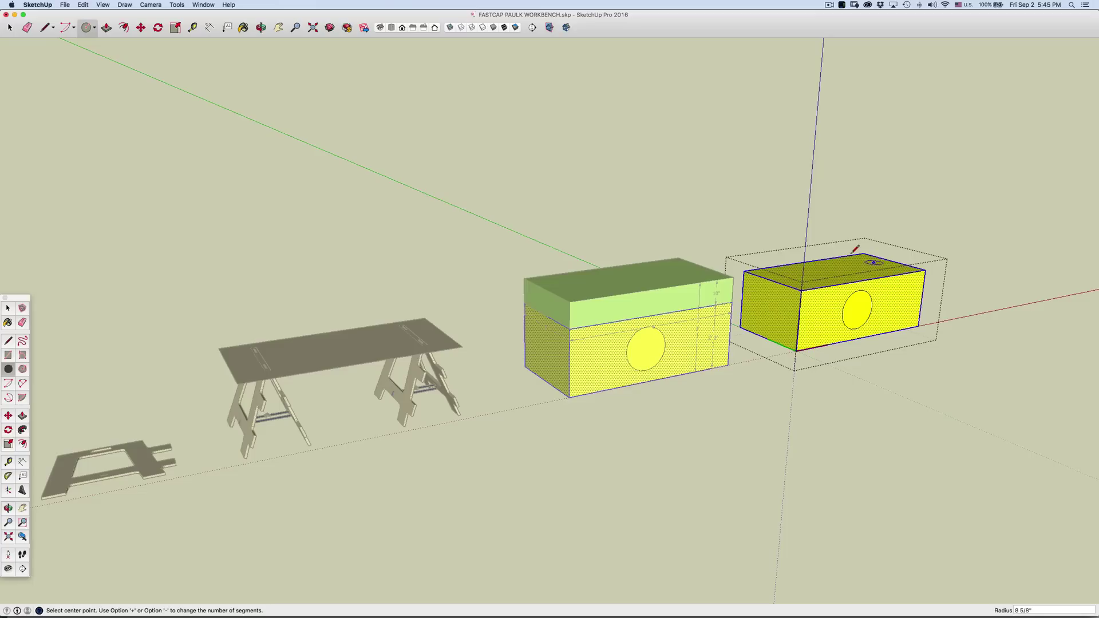
click(841, 274)
click(856, 266)
Push both circles through the box, cutting a front hole and a vertical hole.
key(p)
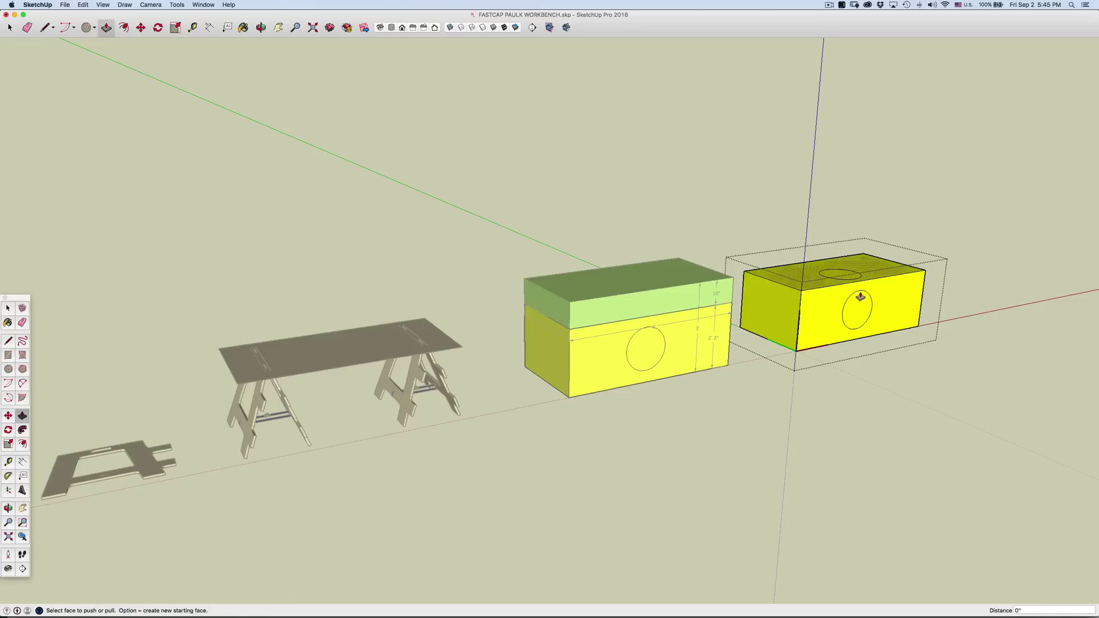
click(858, 308)
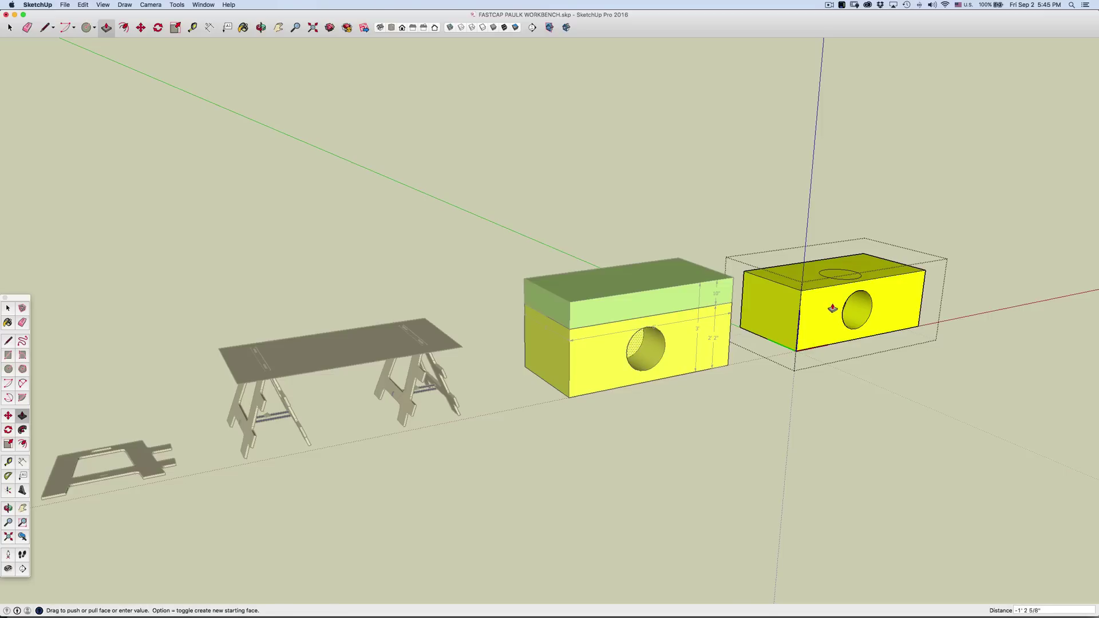
click(744, 280)
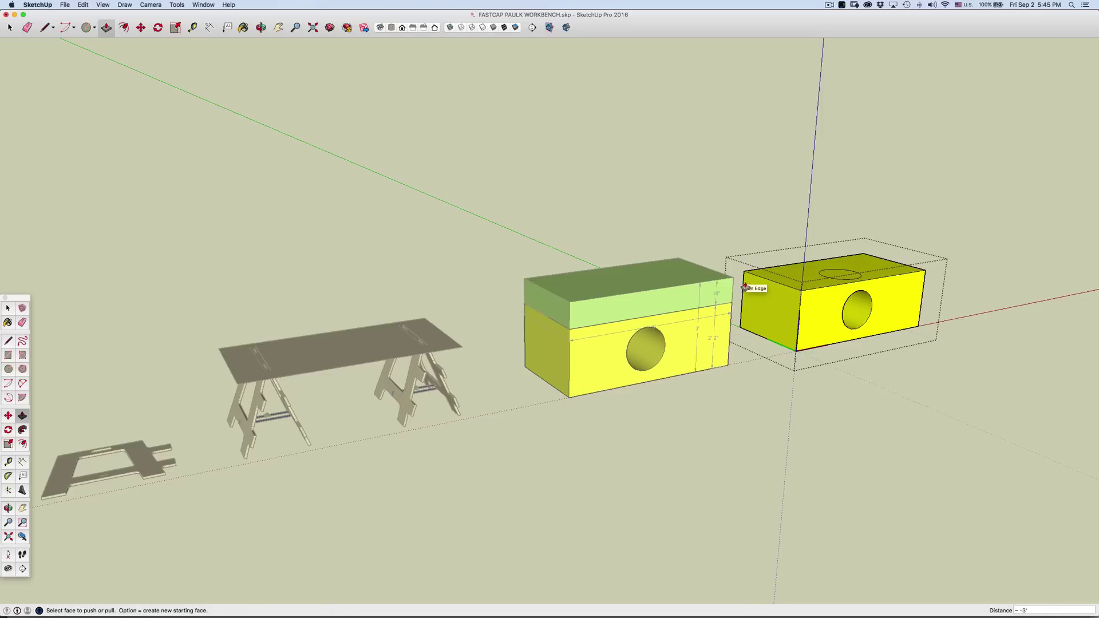
click(837, 268)
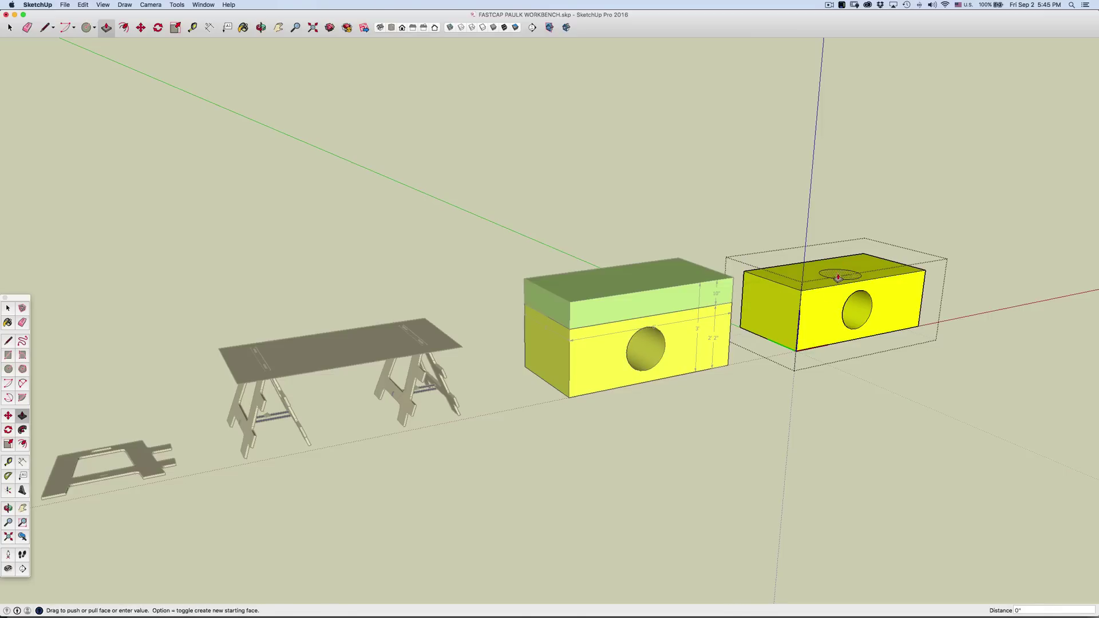
click(839, 345)
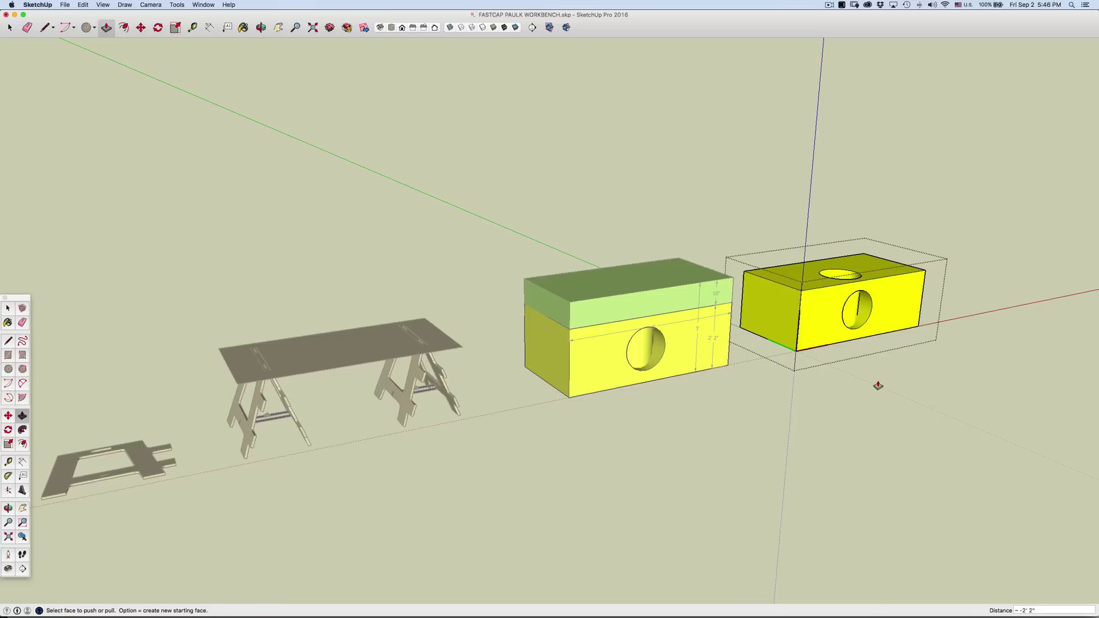
Draw a small circle on the left box's front face.
key(o)
mouse_move(903, 404)
mouse_down()
mouse_move(801, 400)
mouse_move(836, 372)
mouse_move(867, 261)
mouse_move(913, 343)
mouse_move(919, 398)
mouse_up()
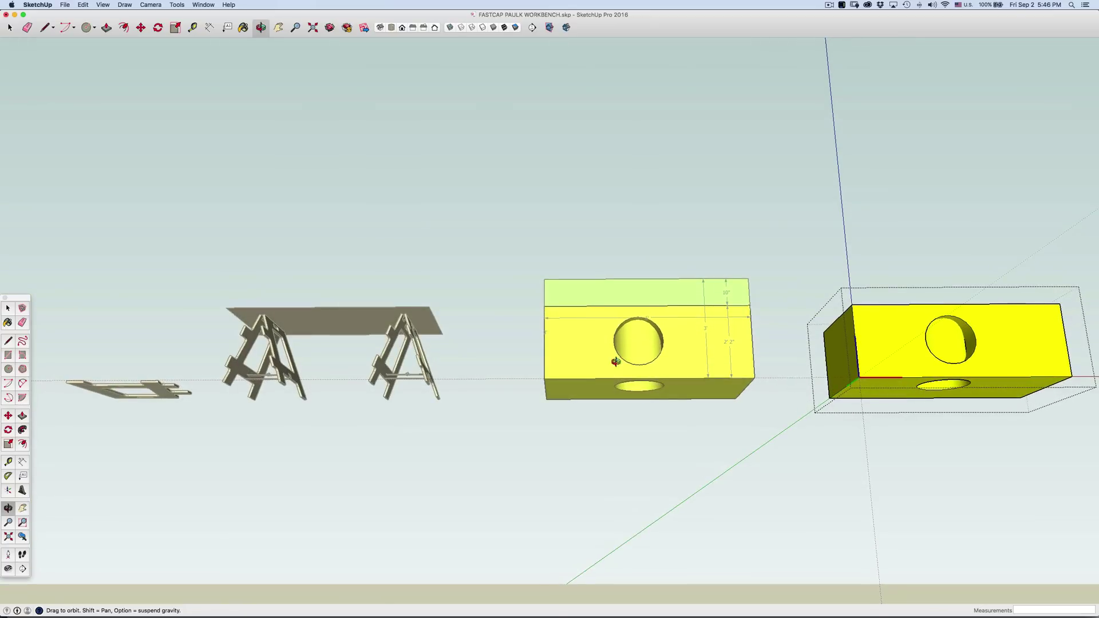
drag(573, 336, 675, 407)
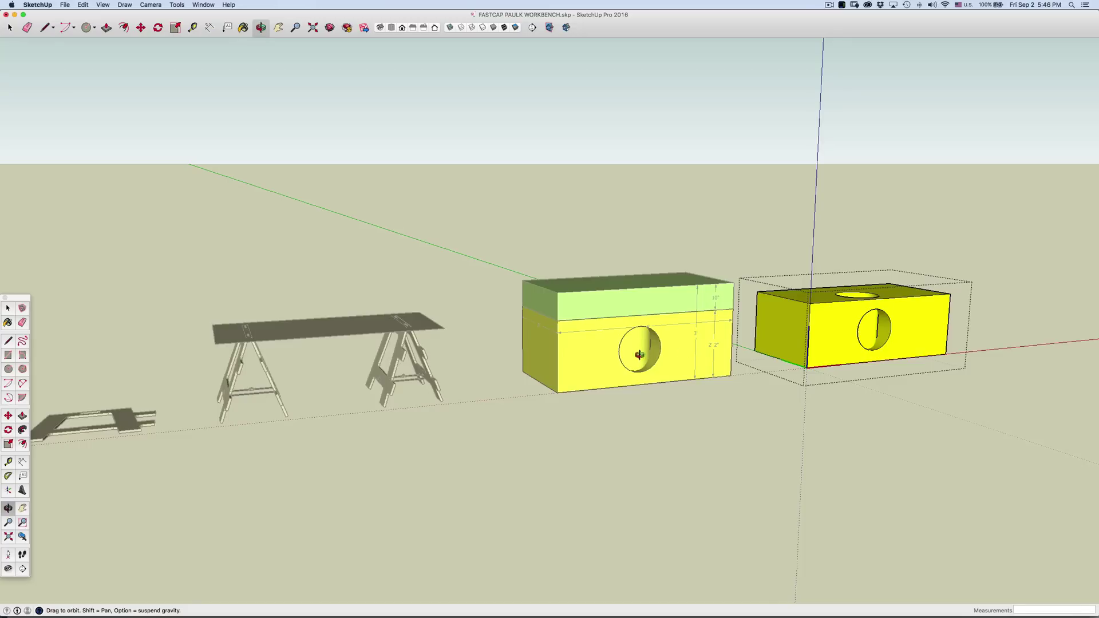
drag(607, 355, 619, 390)
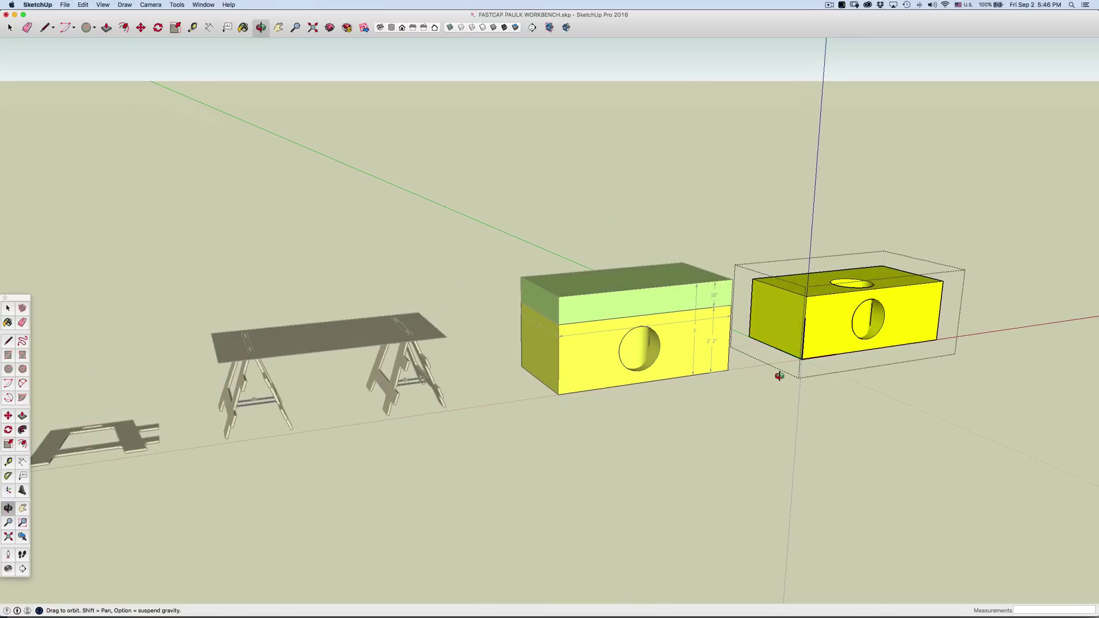
key(space)
click(579, 357)
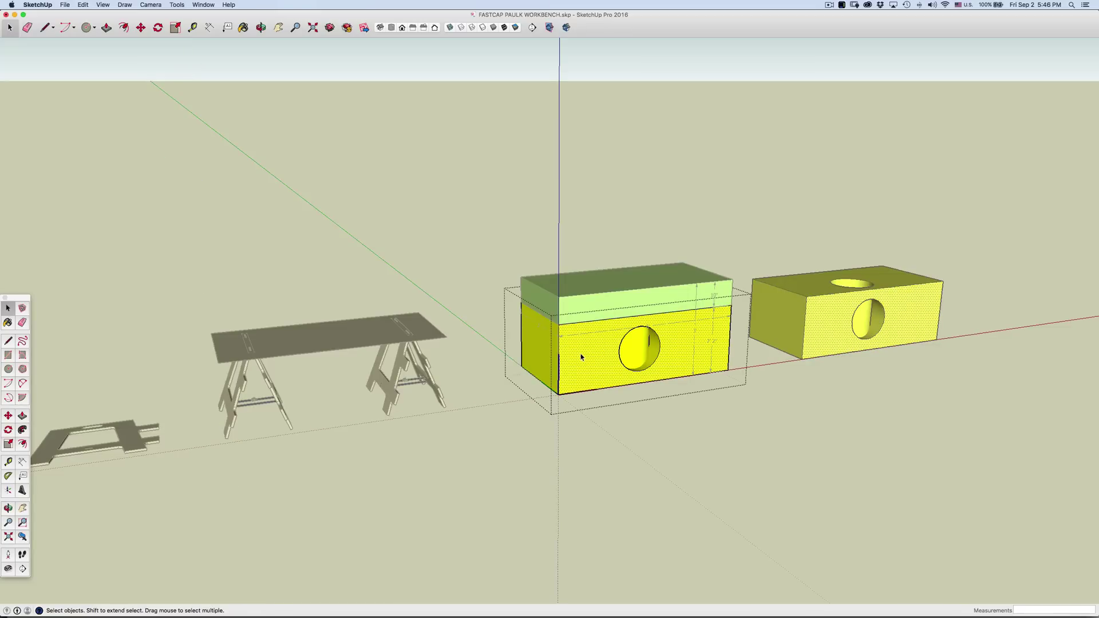
key(c)
click(581, 354)
click(590, 354)
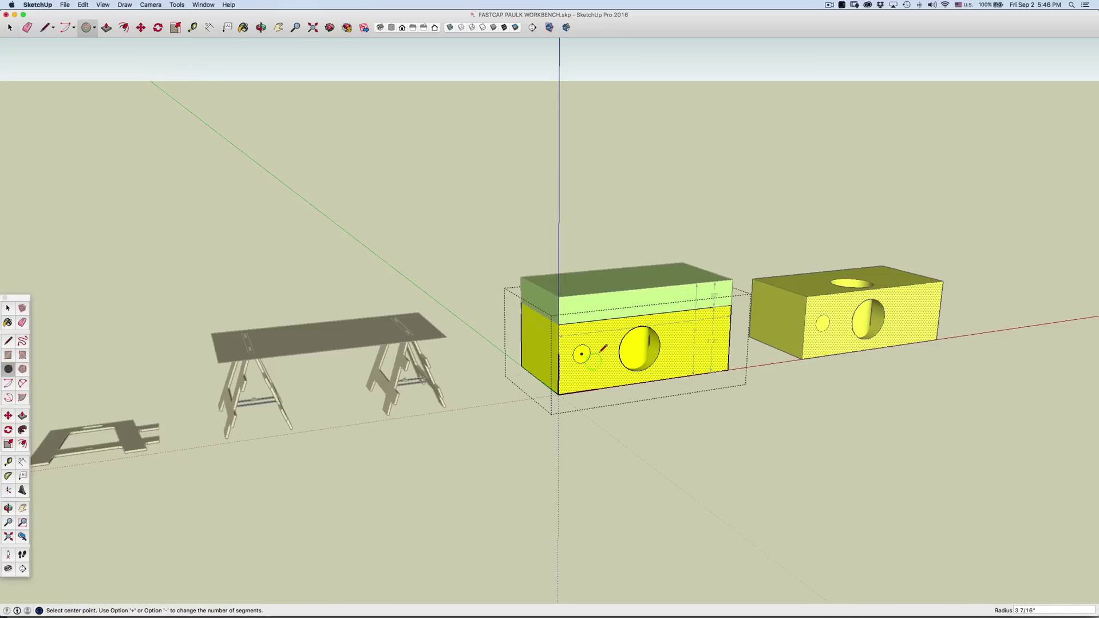
Draw a 4"x4" square beside the circle, then undo a 10 1/2" face pull.
key(r)
click(604, 350)
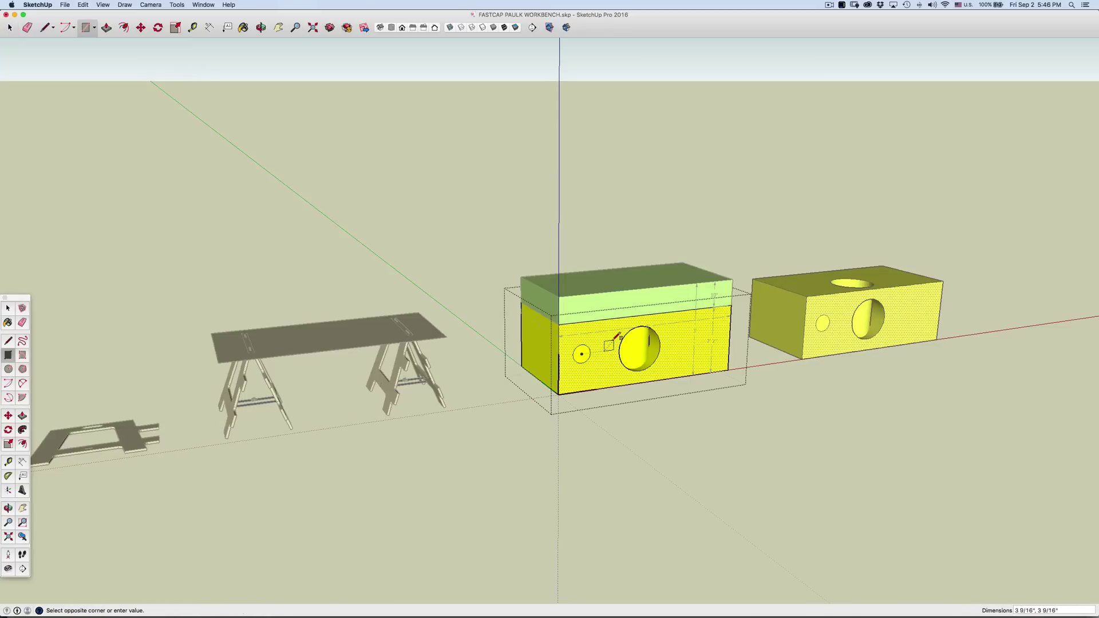
click(615, 340)
key(p)
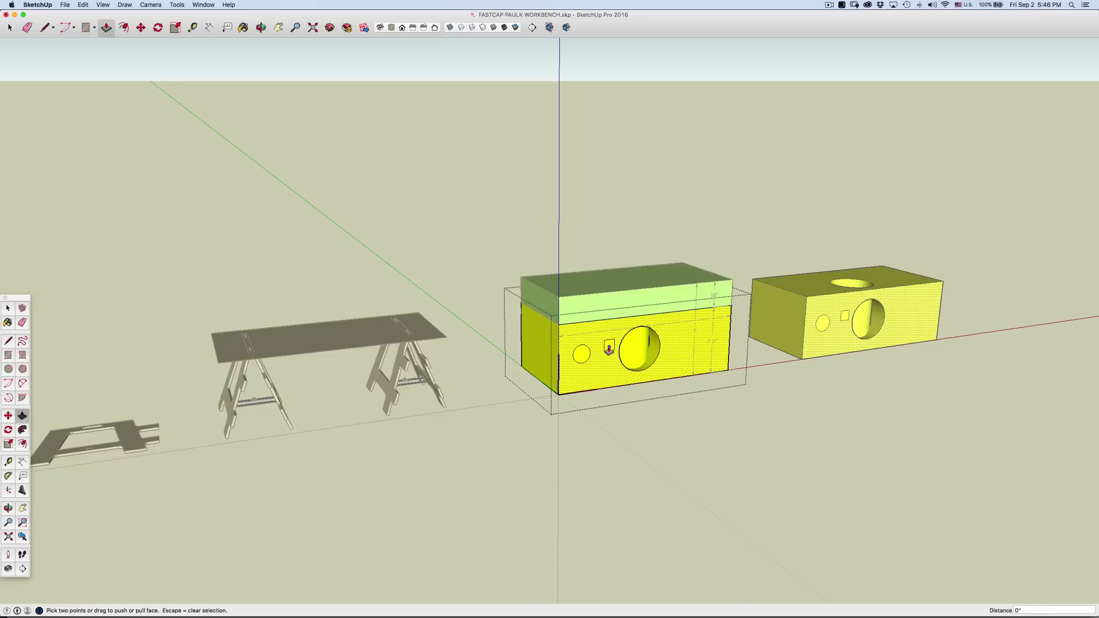
click(608, 346)
click(619, 364)
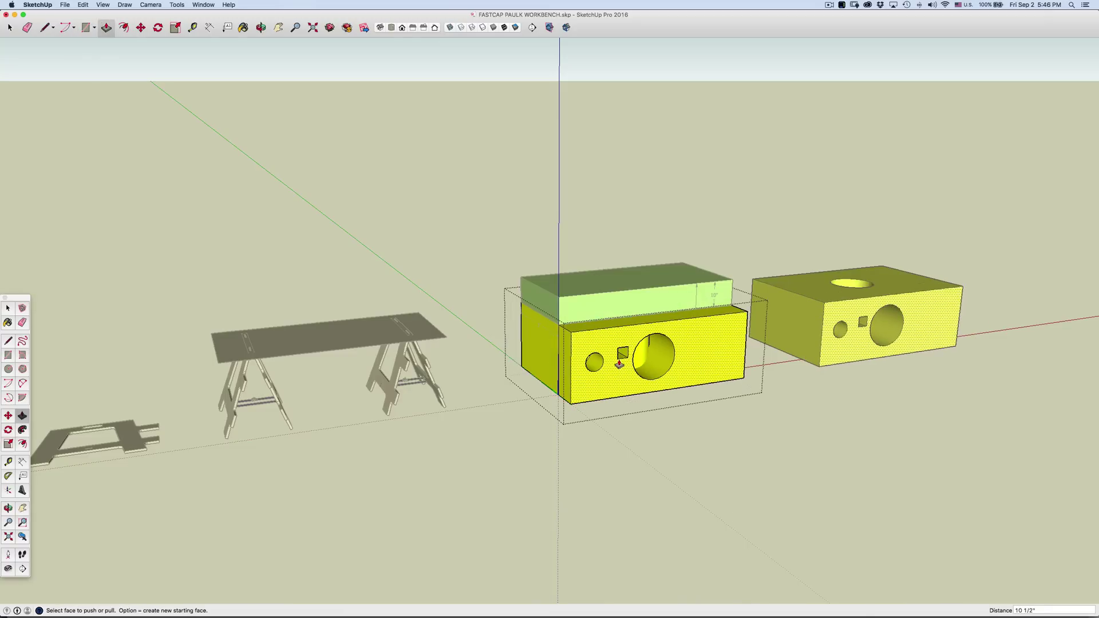
key(super+z)
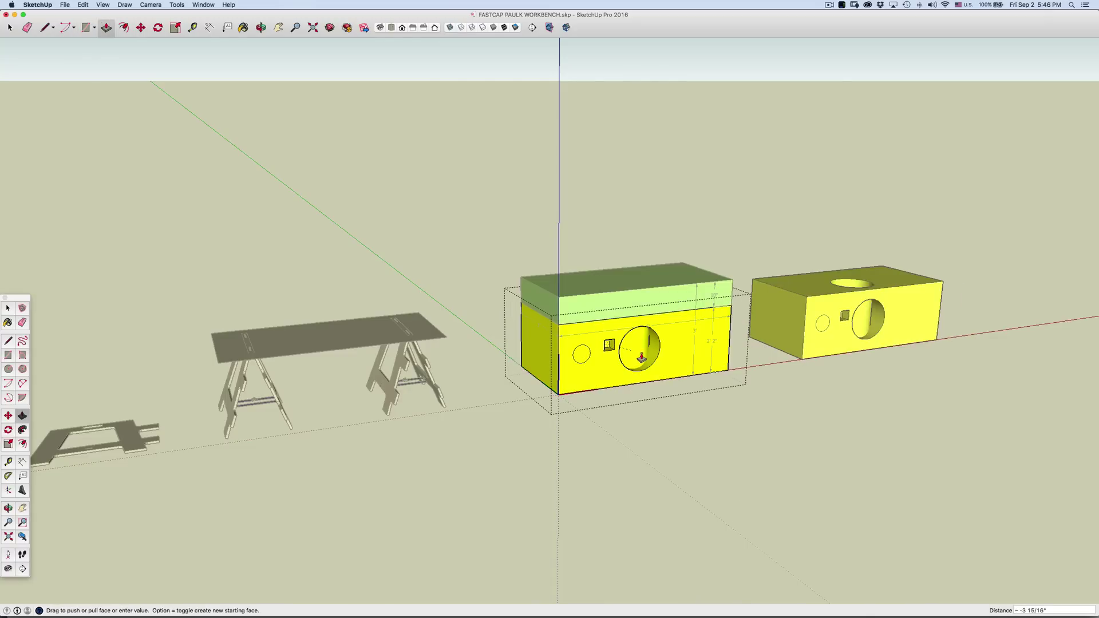
Extrude the small circle into a 2' 11" peg and exit the box.
click(580, 355)
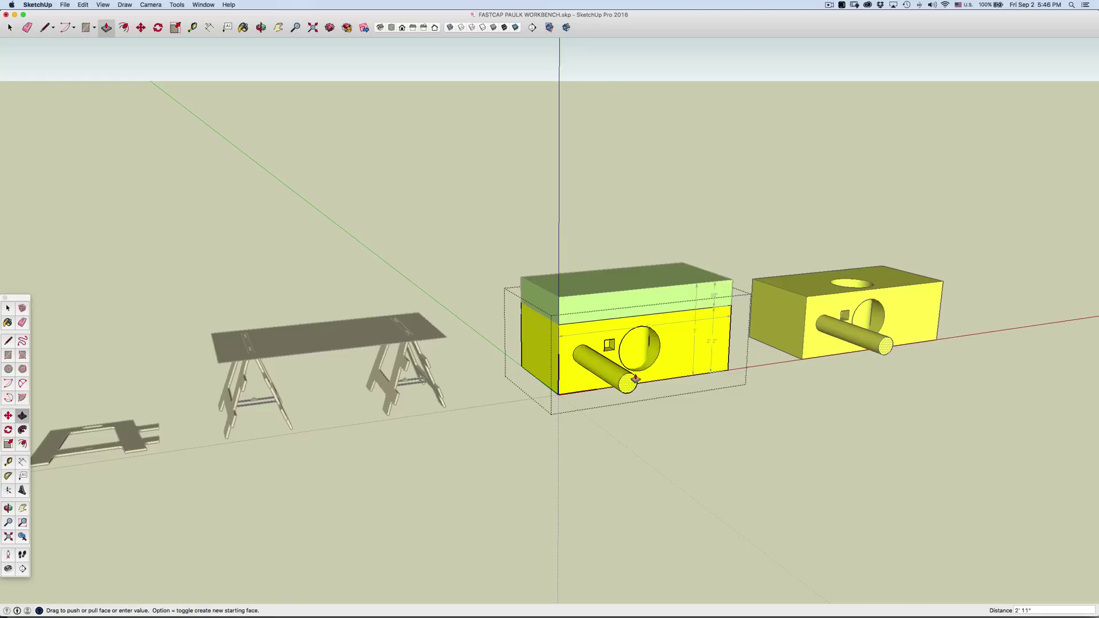
click(741, 411)
key(space)
click(736, 473)
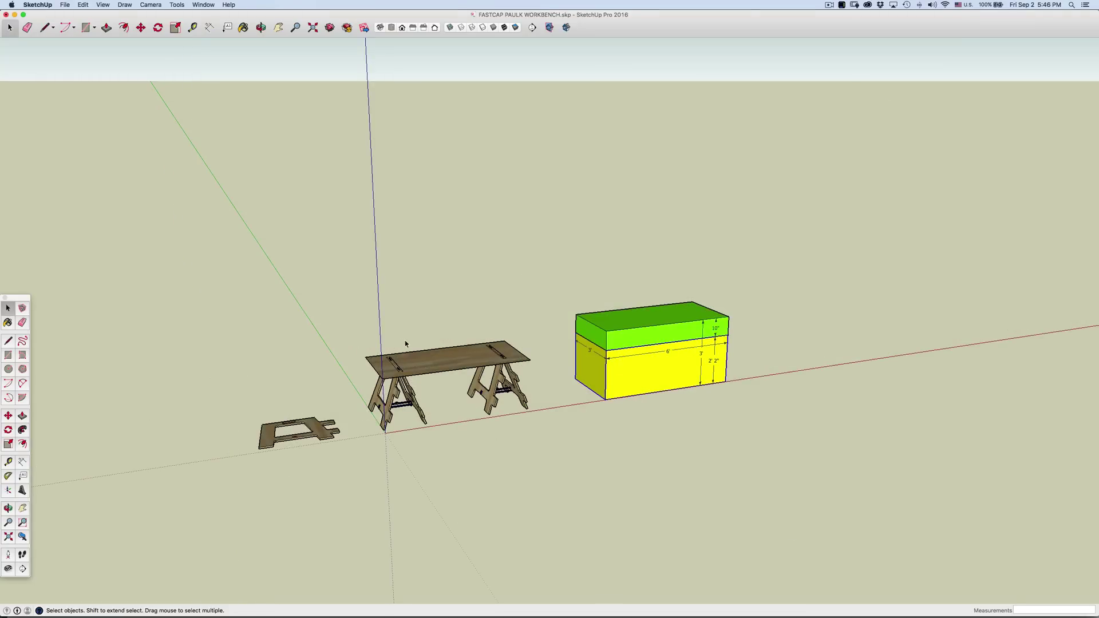
key(o)
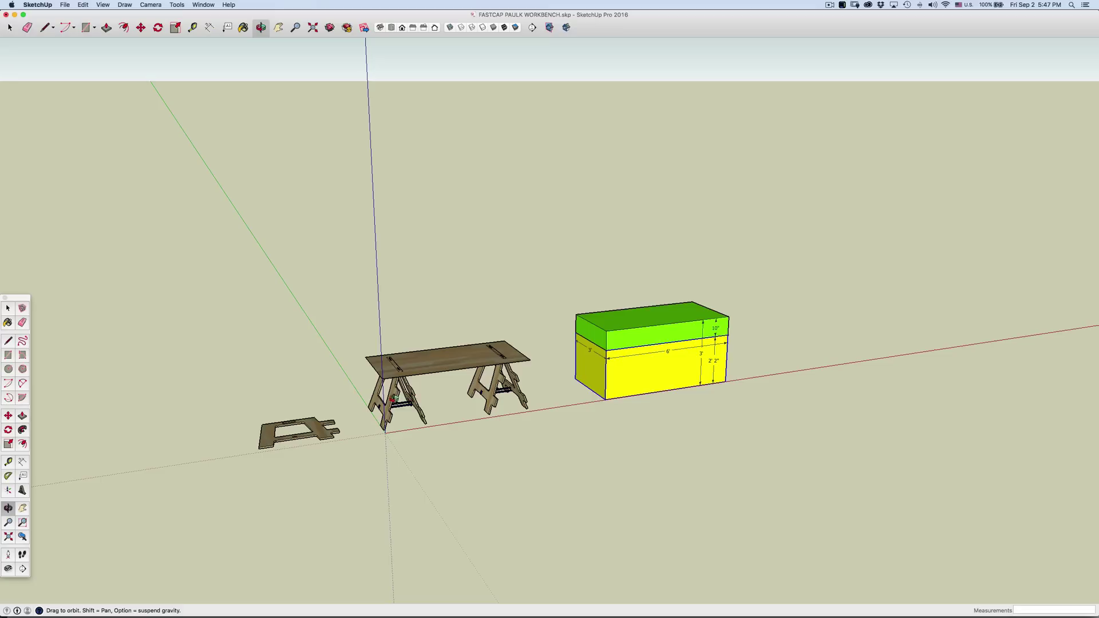
drag(404, 398, 476, 373)
scroll(408, 414, up, 4)
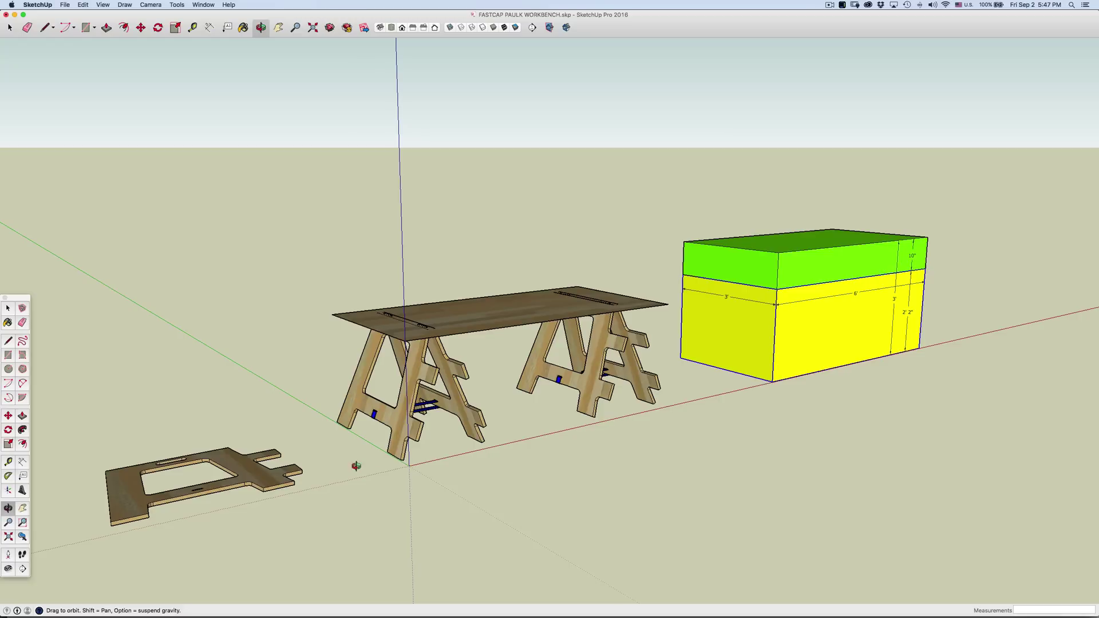
drag(354, 463, 177, 514)
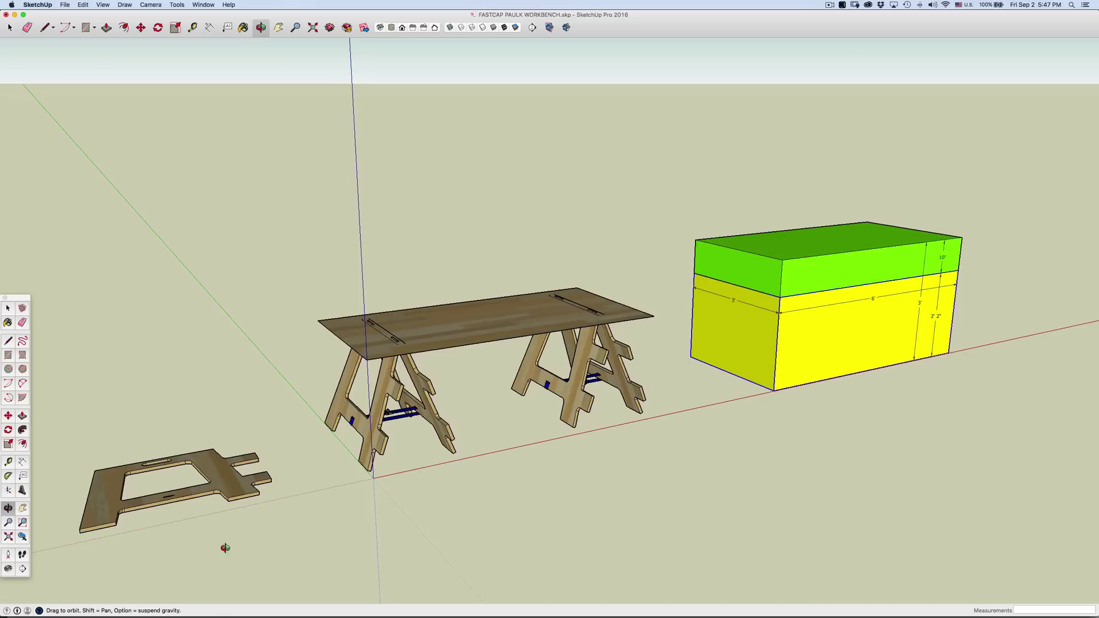
scroll(294, 519, down, 2)
scroll(92, 519, up, 3)
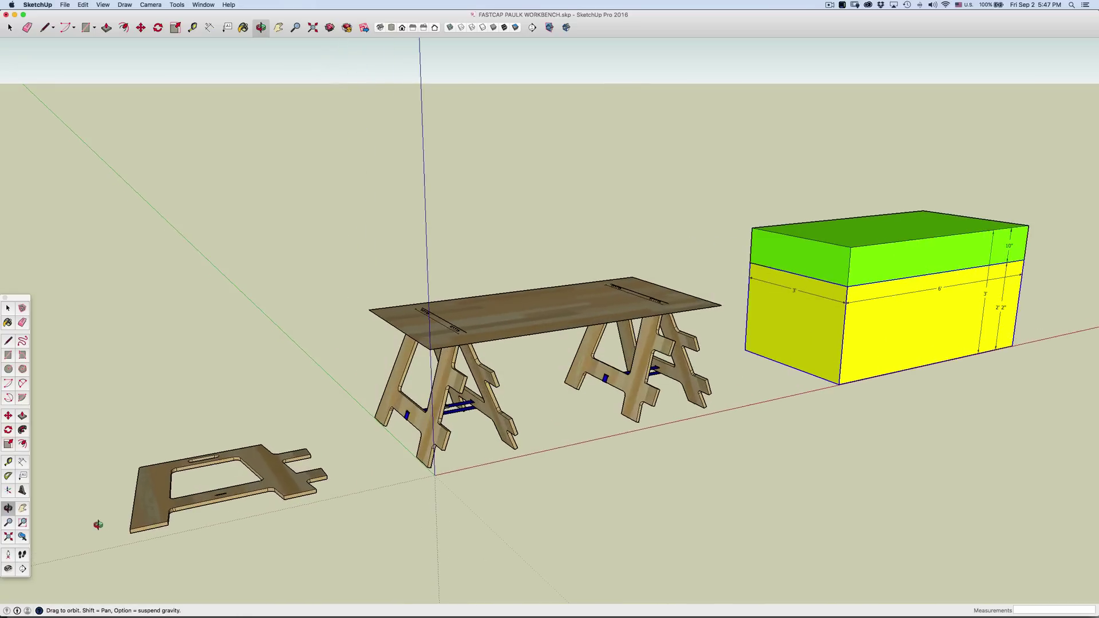
scroll(129, 505, up, 2)
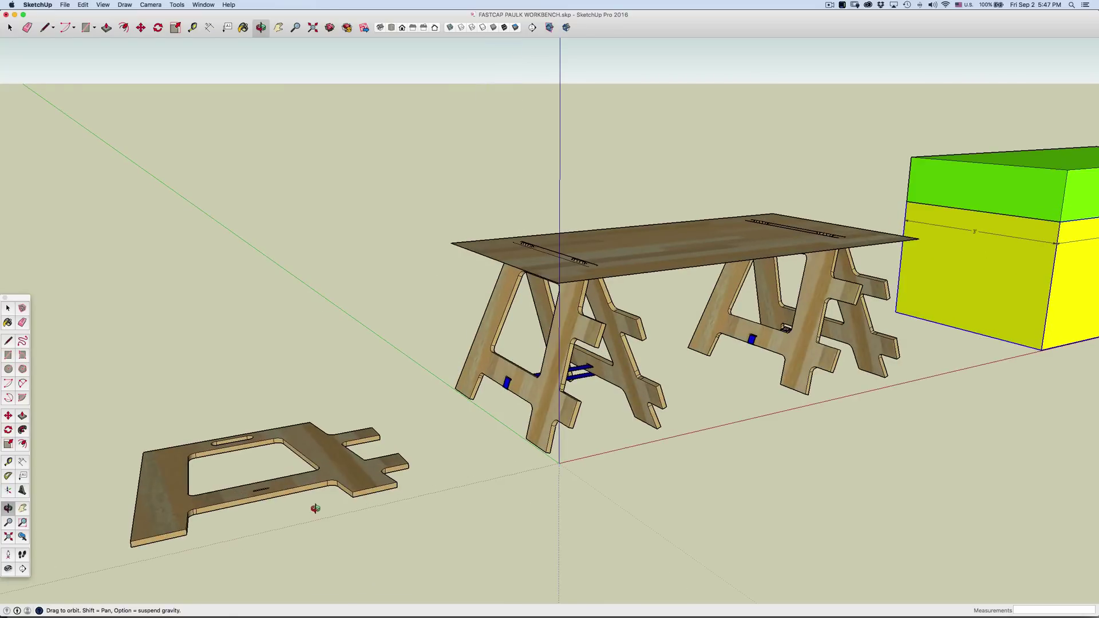
mouse_move(314, 510)
mouse_down()
mouse_move(277, 522)
mouse_move(331, 504)
mouse_move(343, 521)
mouse_move(333, 552)
mouse_up()
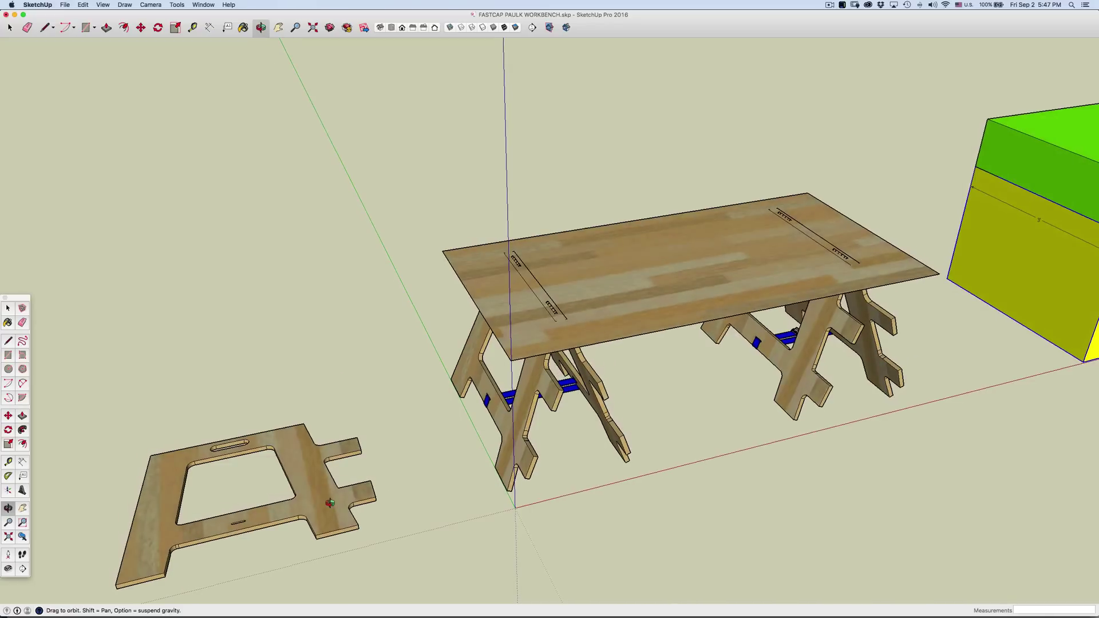
scroll(330, 504, up, 5)
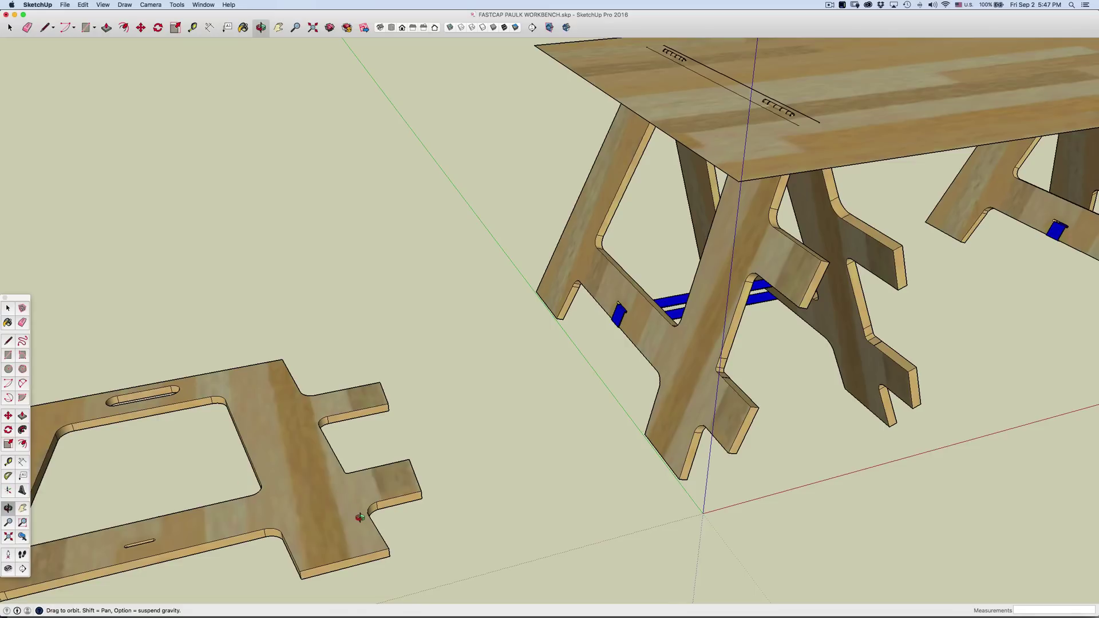
drag(361, 517, 346, 477)
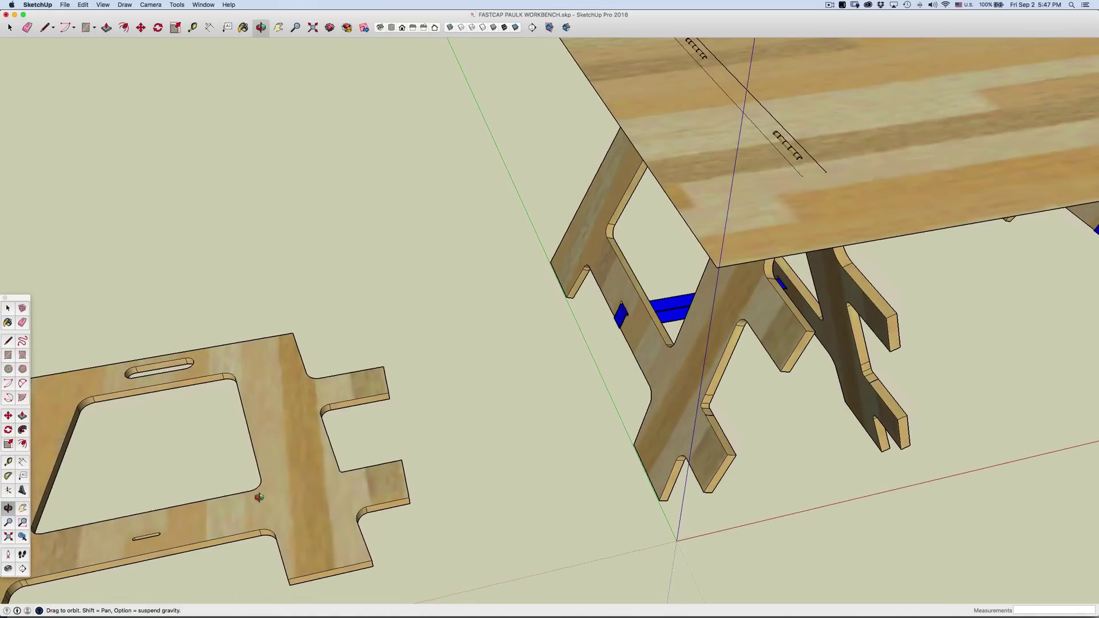
scroll(310, 486, up, 4)
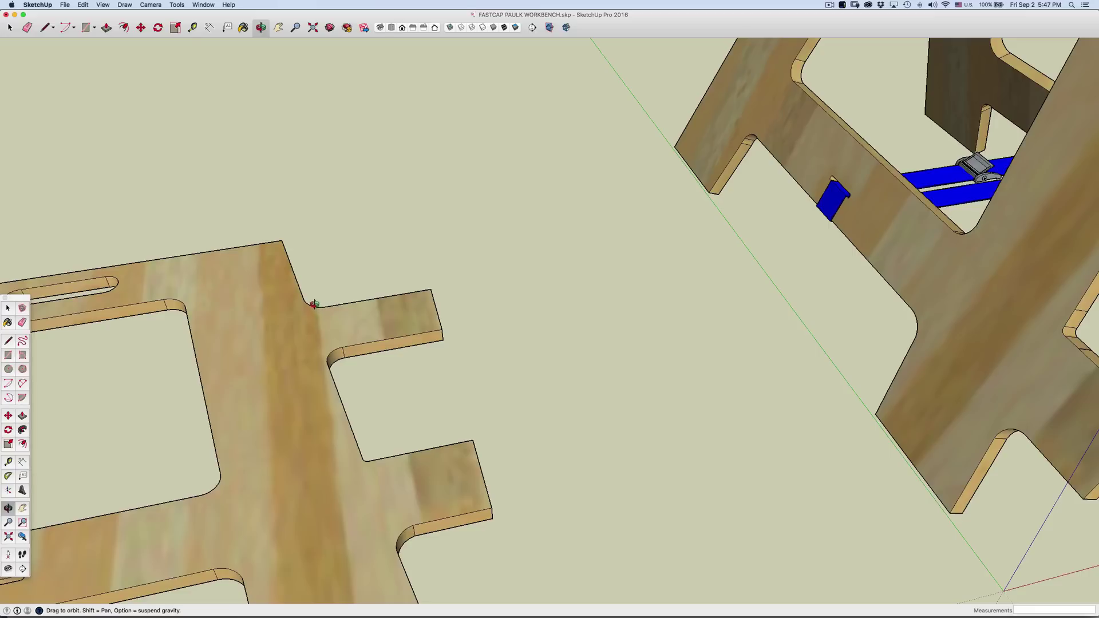
drag(315, 320, 351, 420)
scroll(349, 417, up, 3)
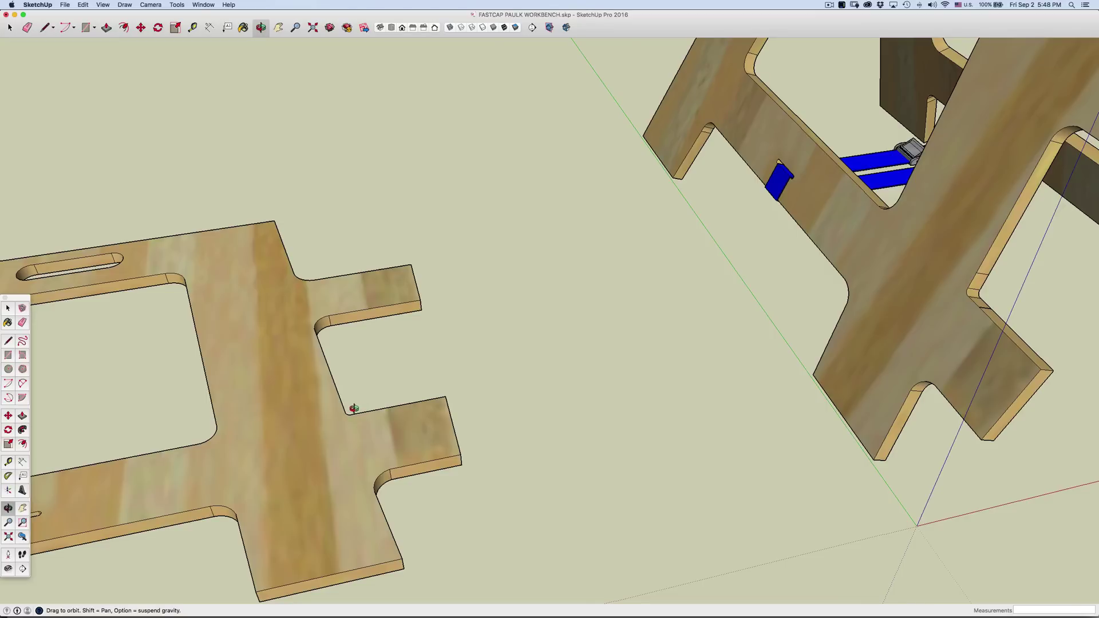
scroll(354, 409, up, 3)
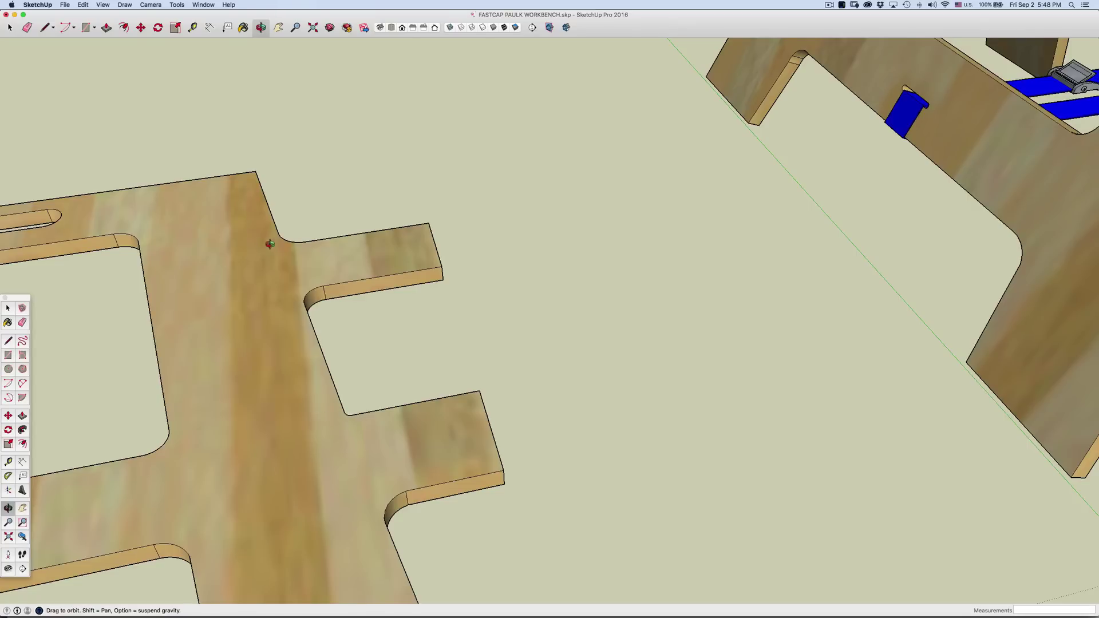
scroll(270, 241, up, 4)
Place guide lines 1/4" inside the notch's top edge and its adjoining edge.
key(space)
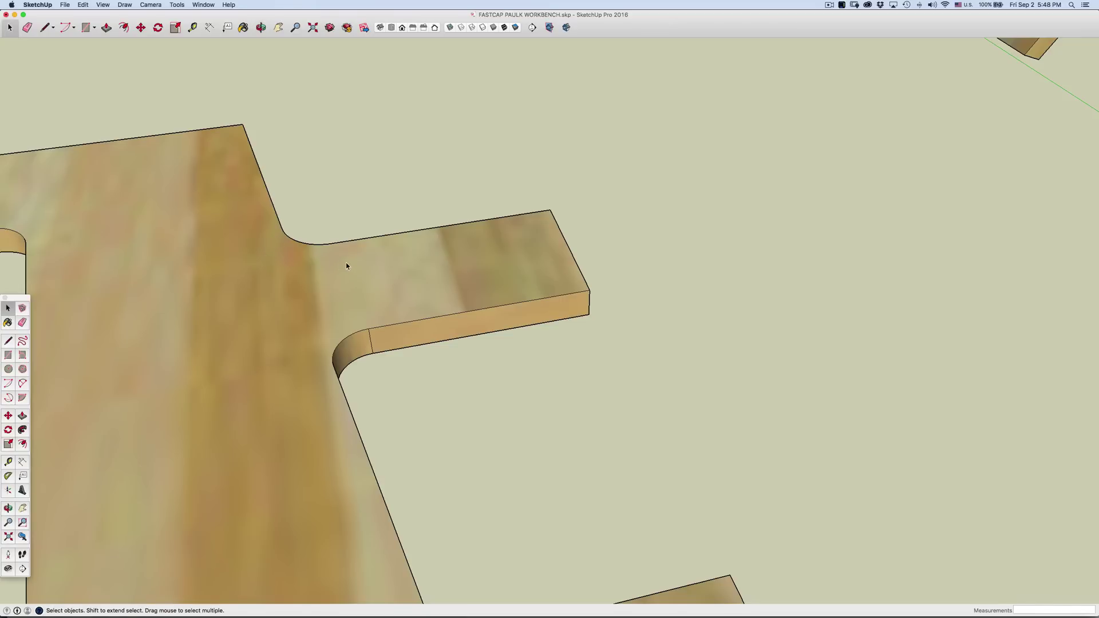
key(t)
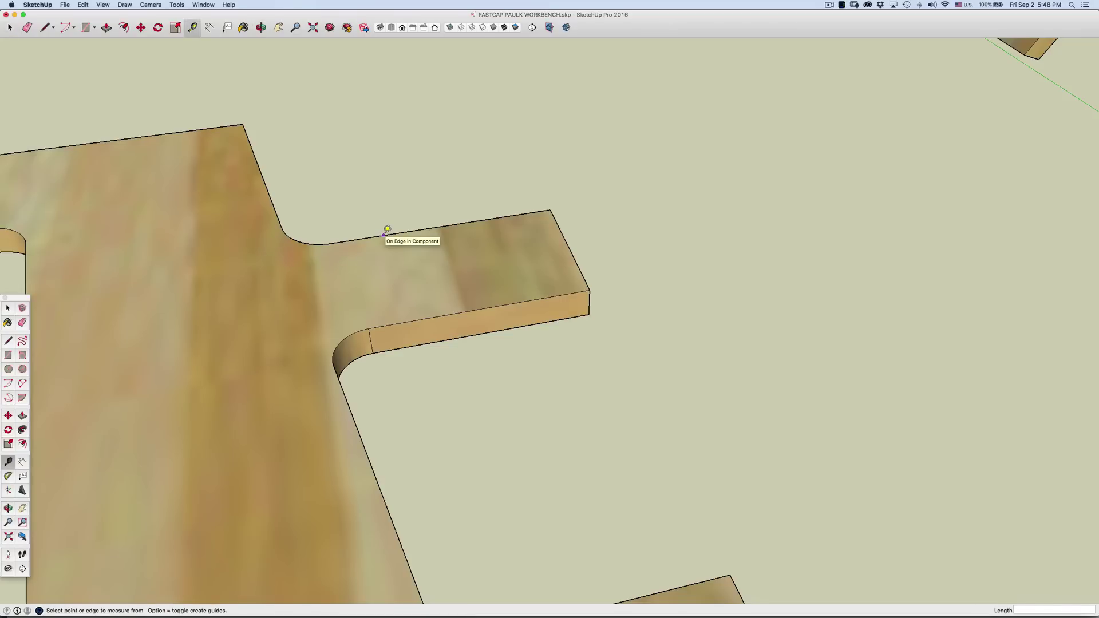
click(387, 229)
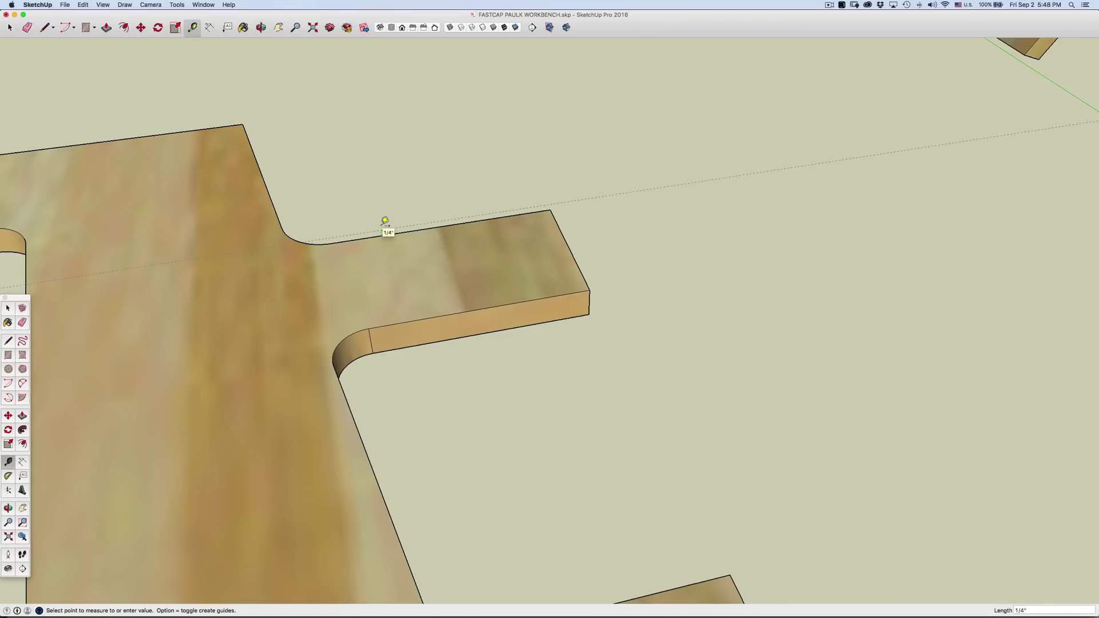
click(385, 221)
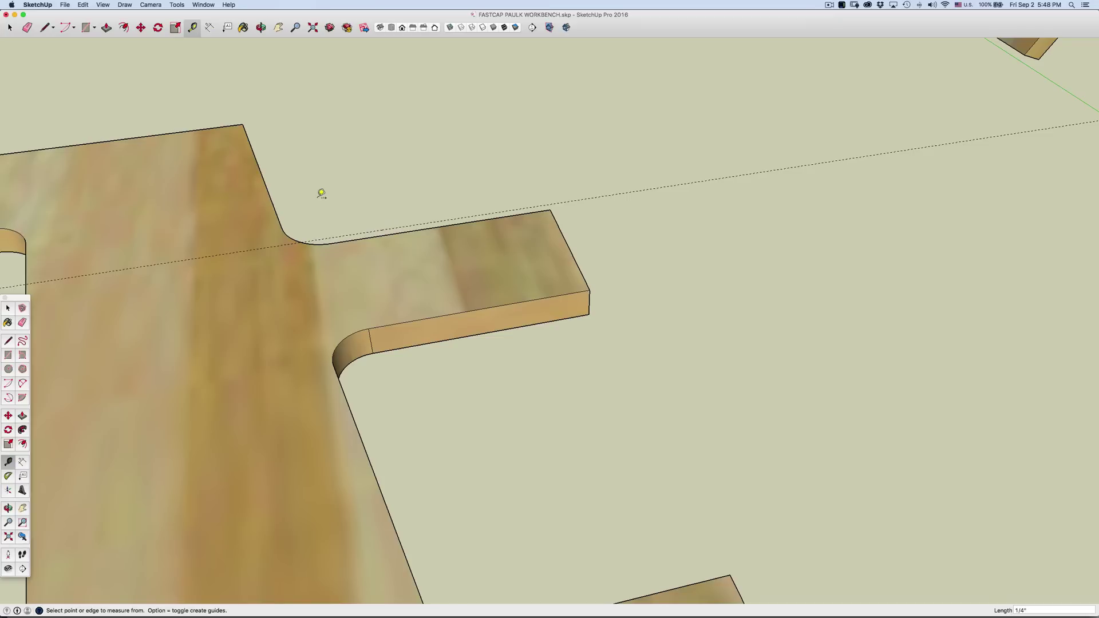
click(280, 203)
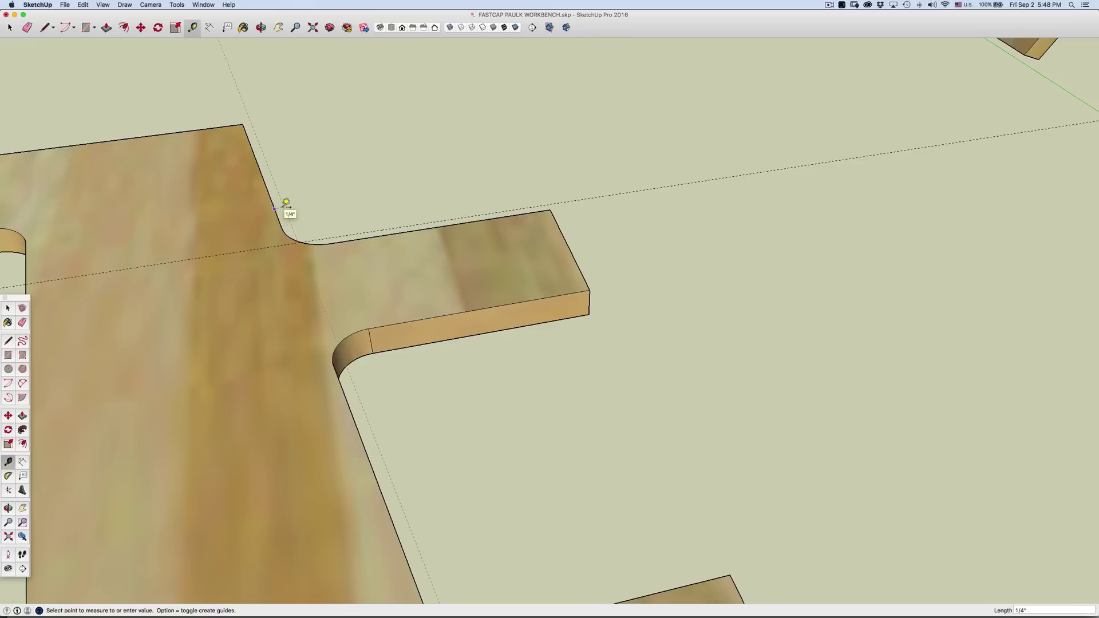
click(285, 202)
key(space)
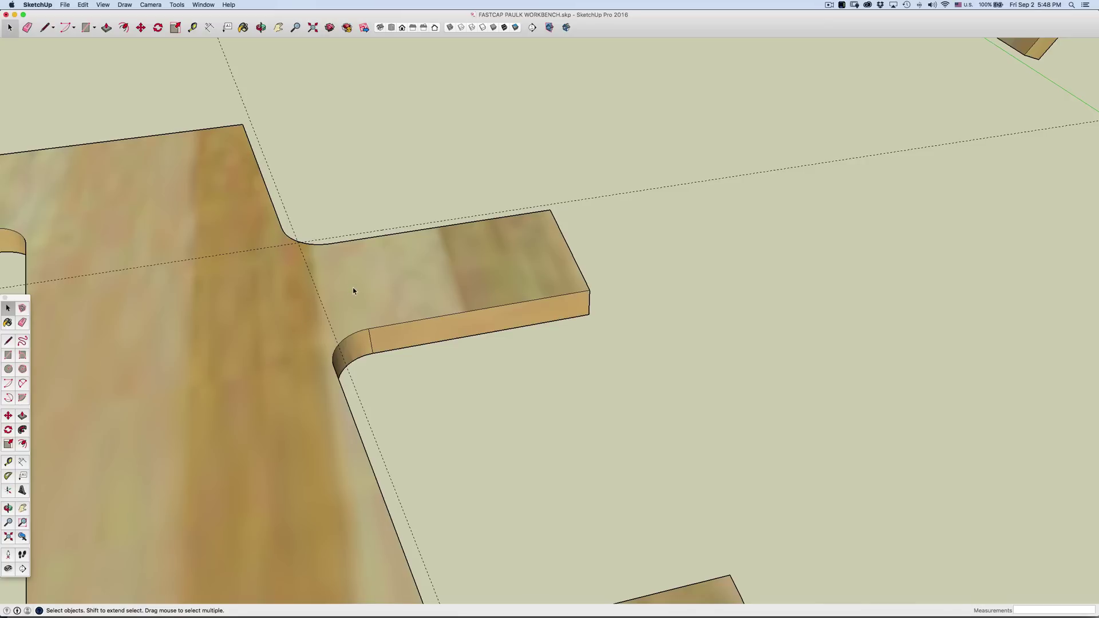
triple_click(383, 278)
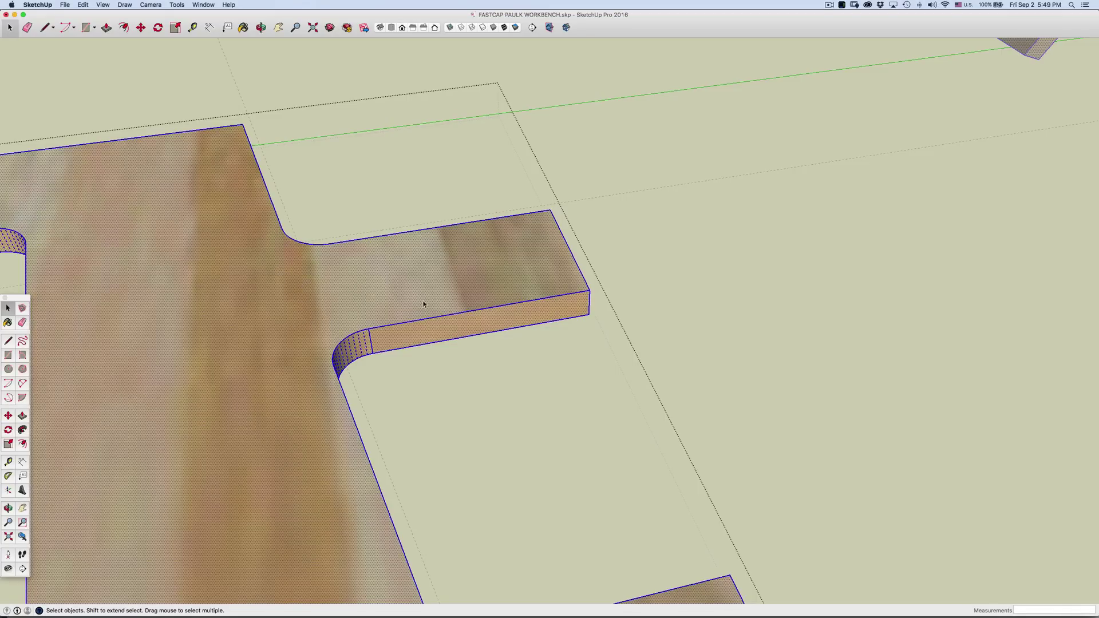
scroll(314, 274, down, 10)
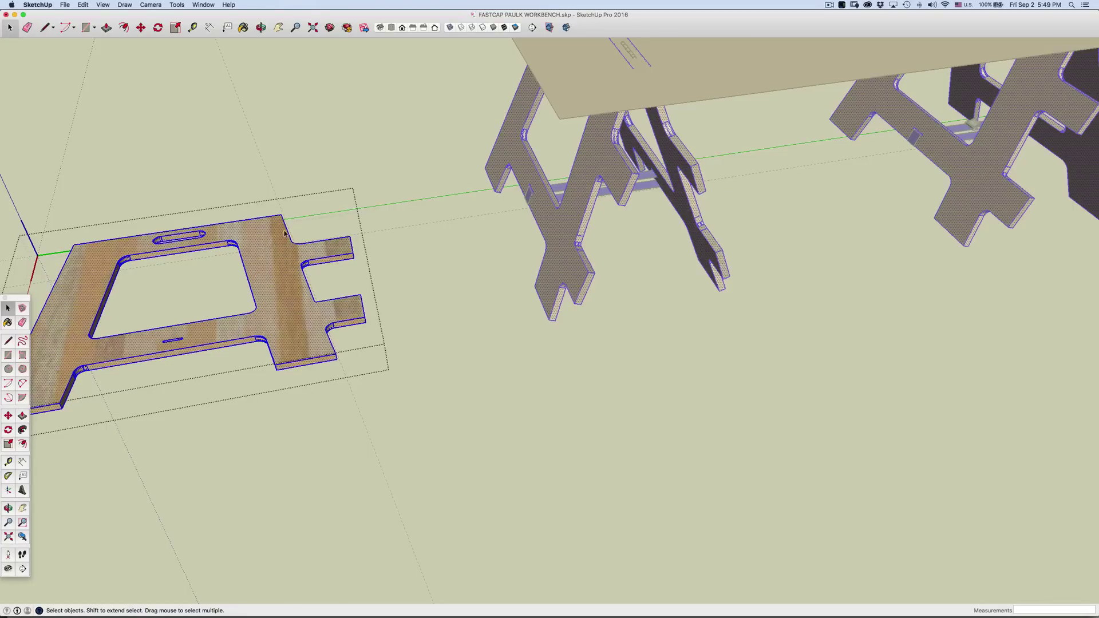
scroll(292, 243, up, 5)
scroll(304, 263, up, 3)
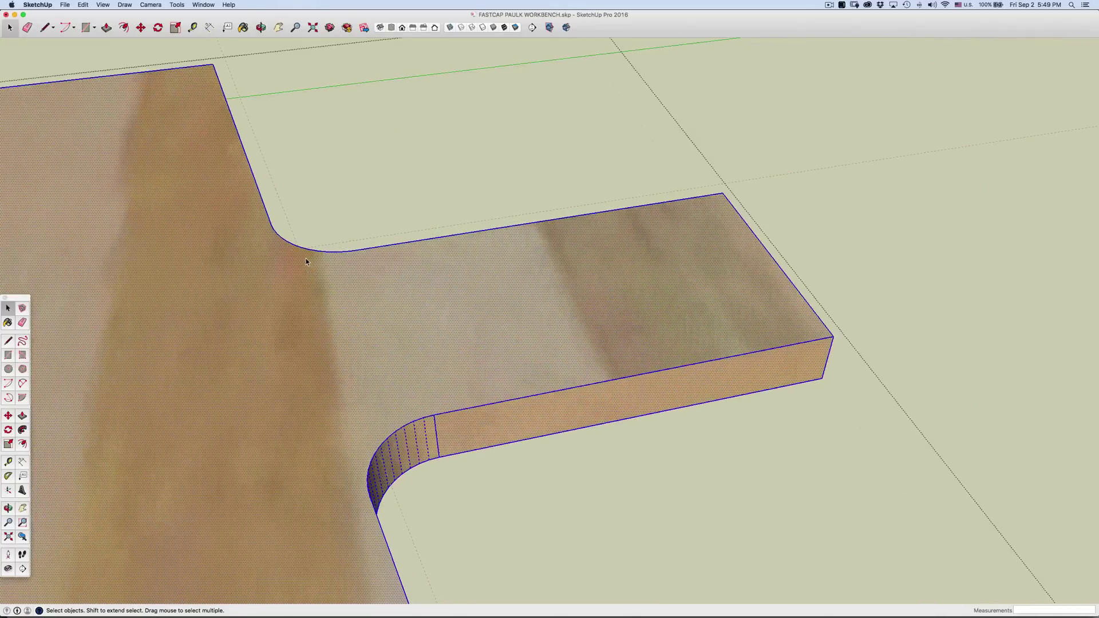
Draw a 1/4" radius circle centred at the notch's inside corner.
key(c)
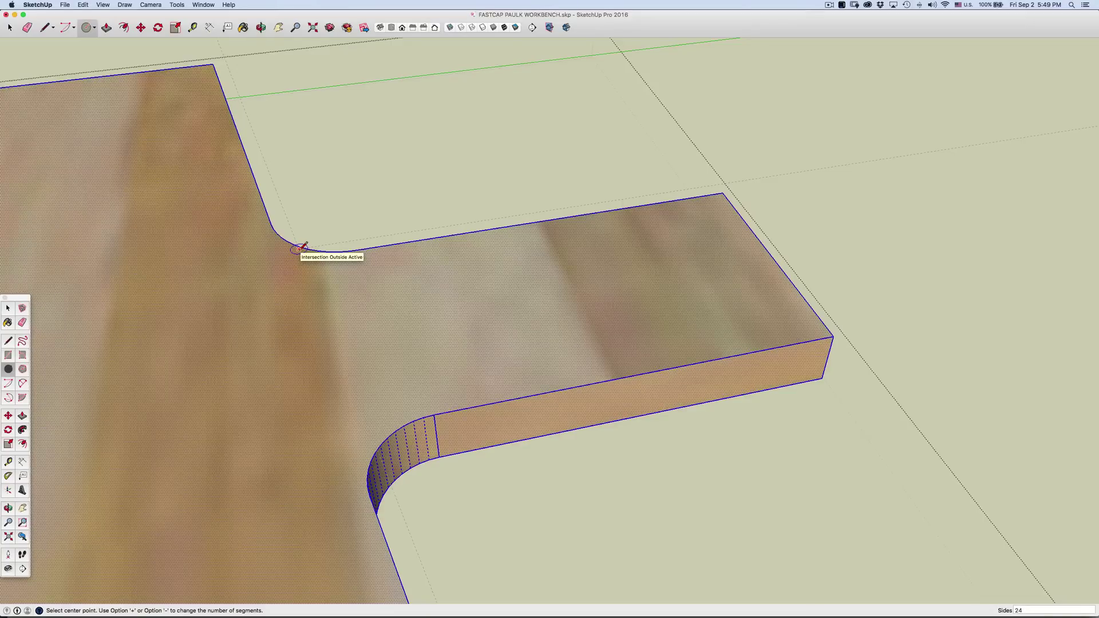
click(298, 249)
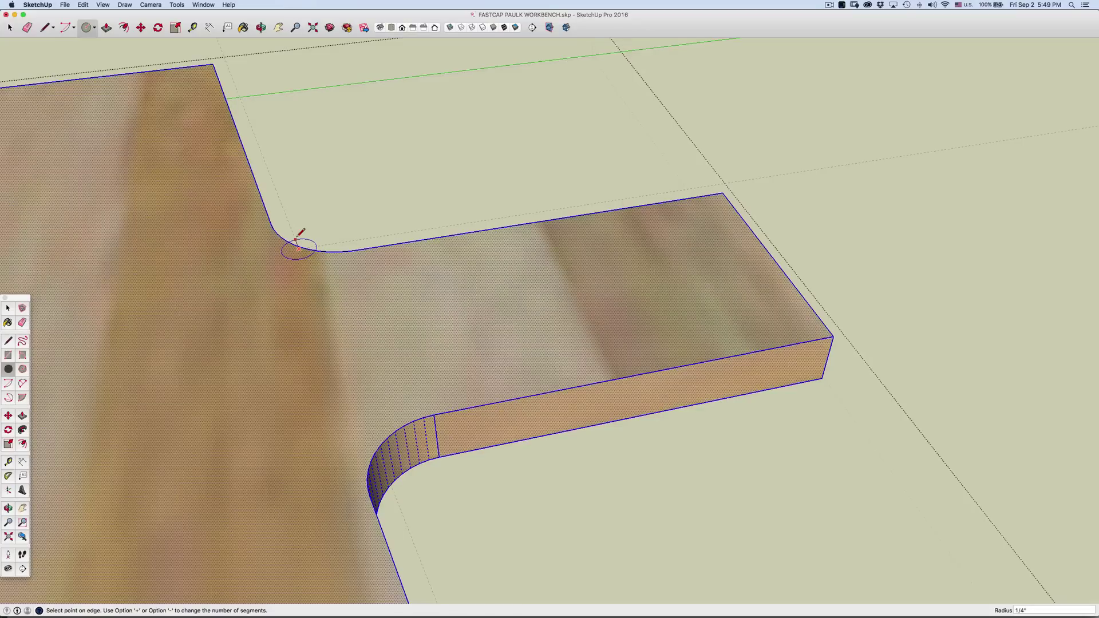
click(296, 239)
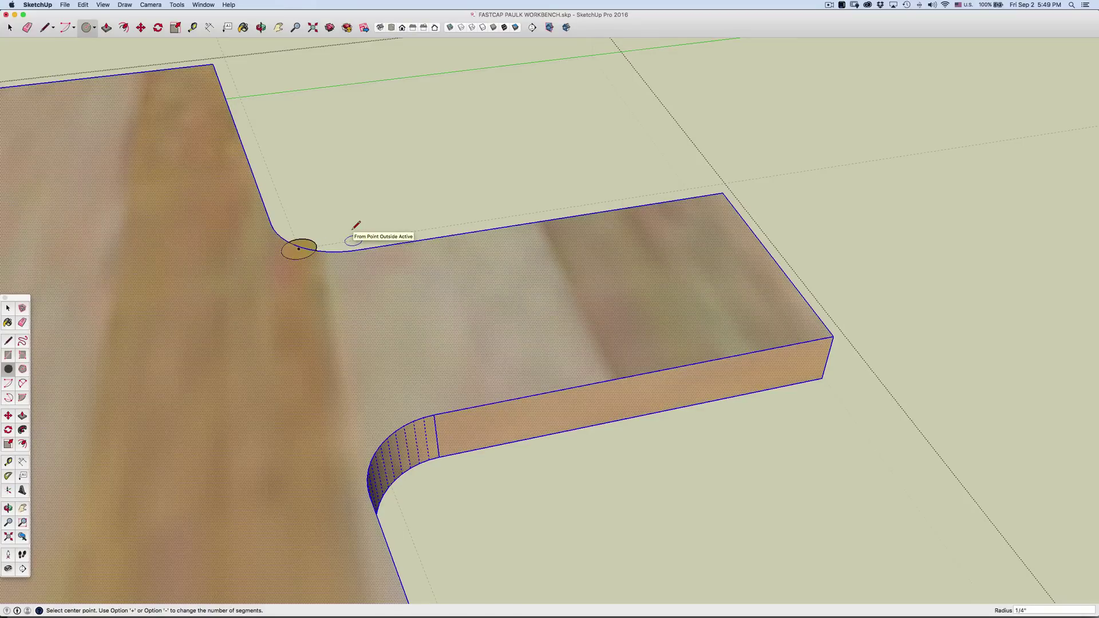
scroll(309, 243, up, 5)
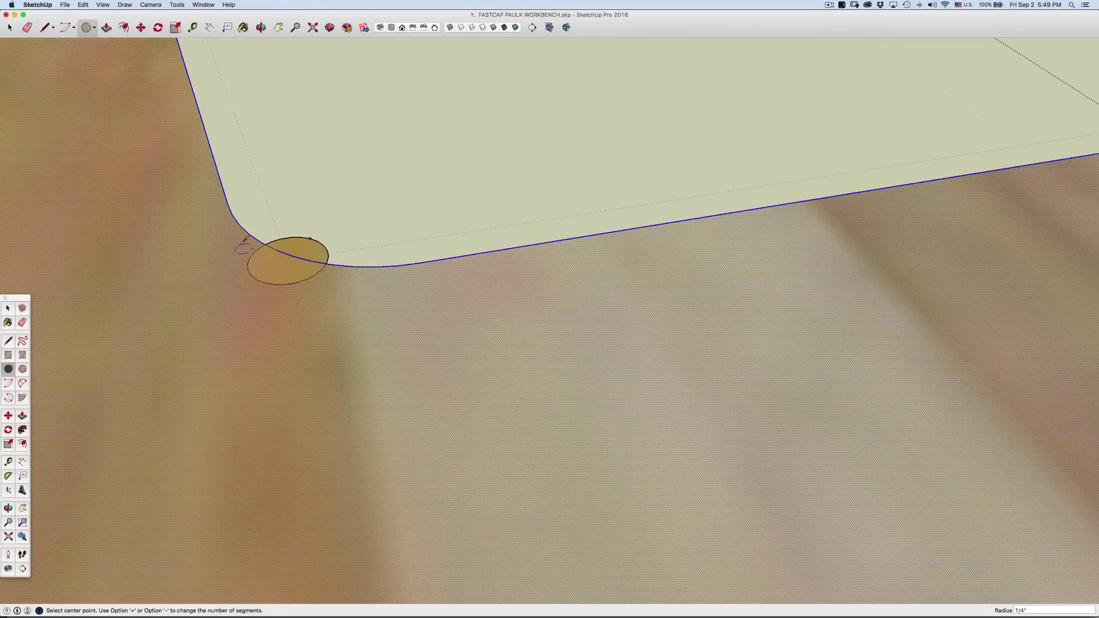
Draw lines from the part's straight edges to the circle, closing the corner face.
key(l)
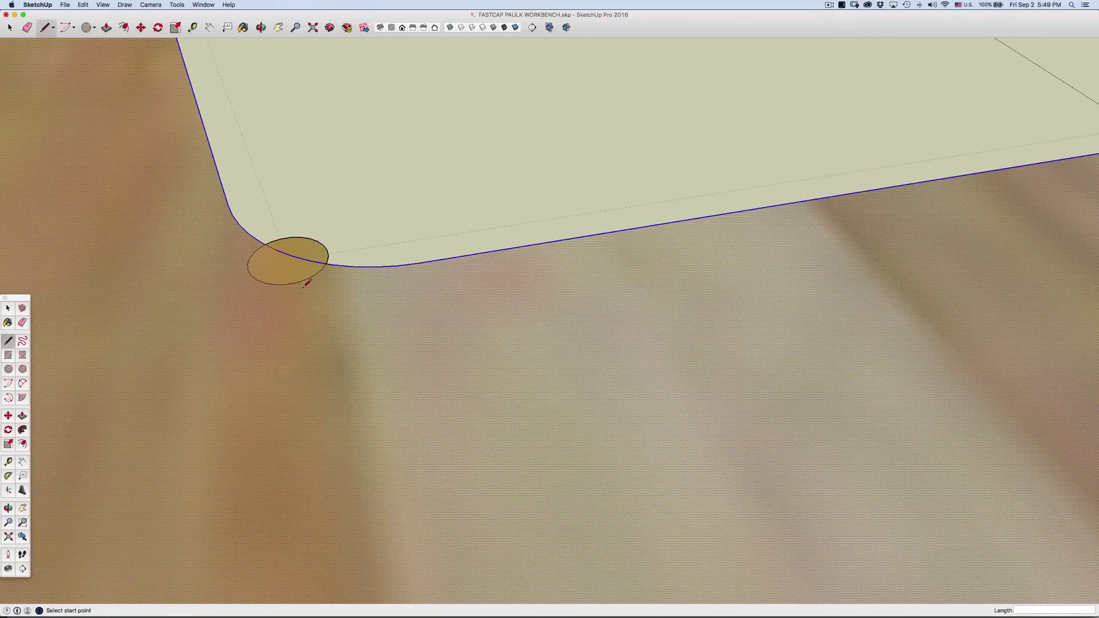
click(462, 256)
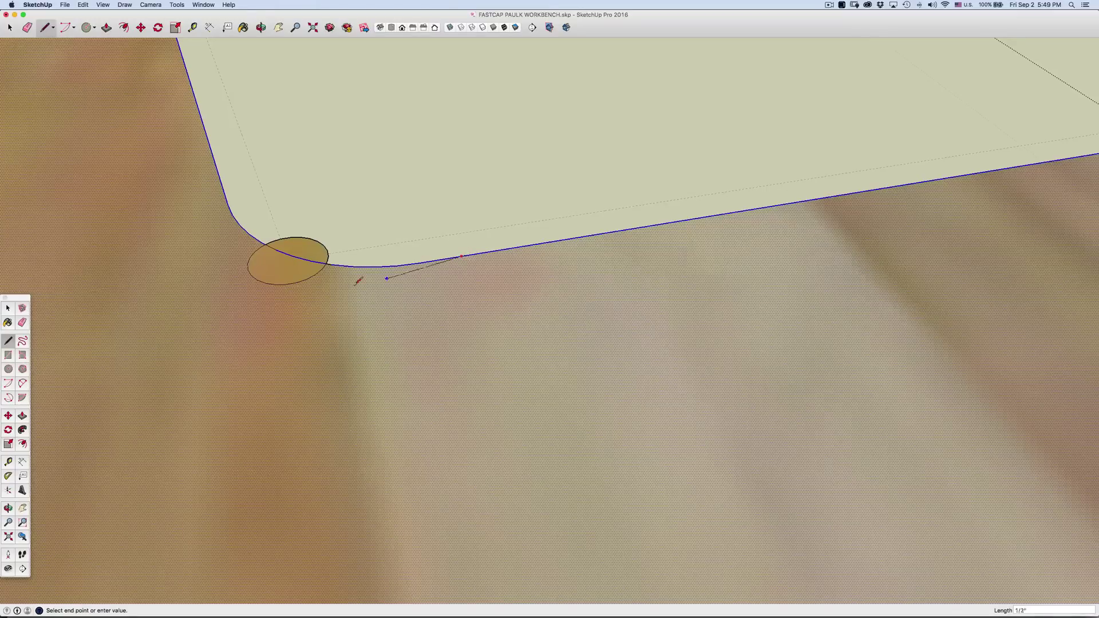
click(286, 284)
scroll(221, 171, down, 4)
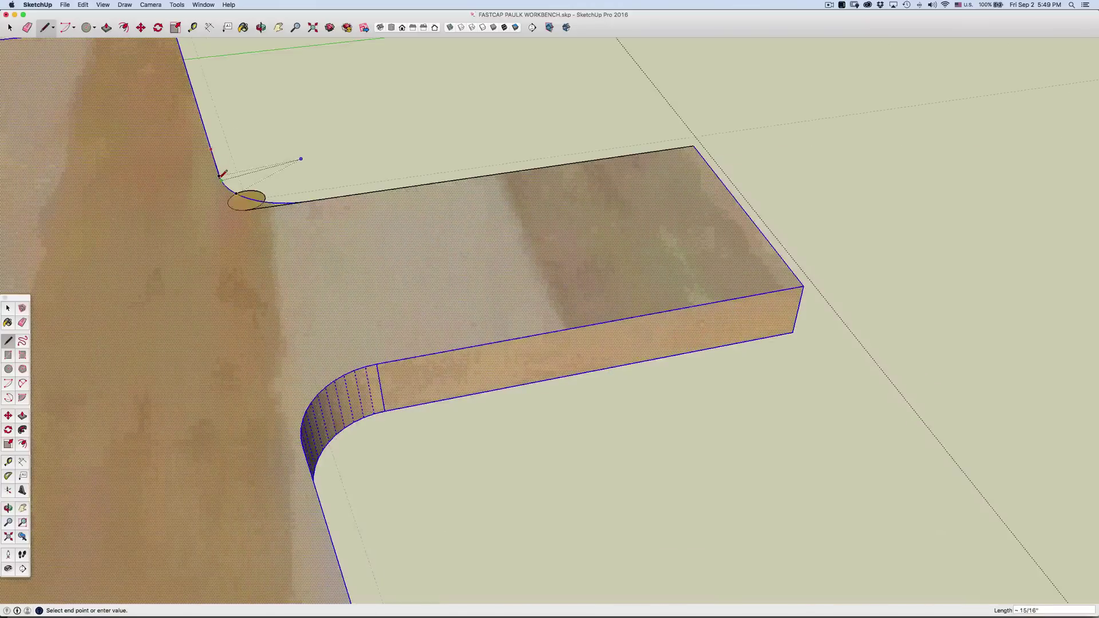
scroll(223, 177, up, 5)
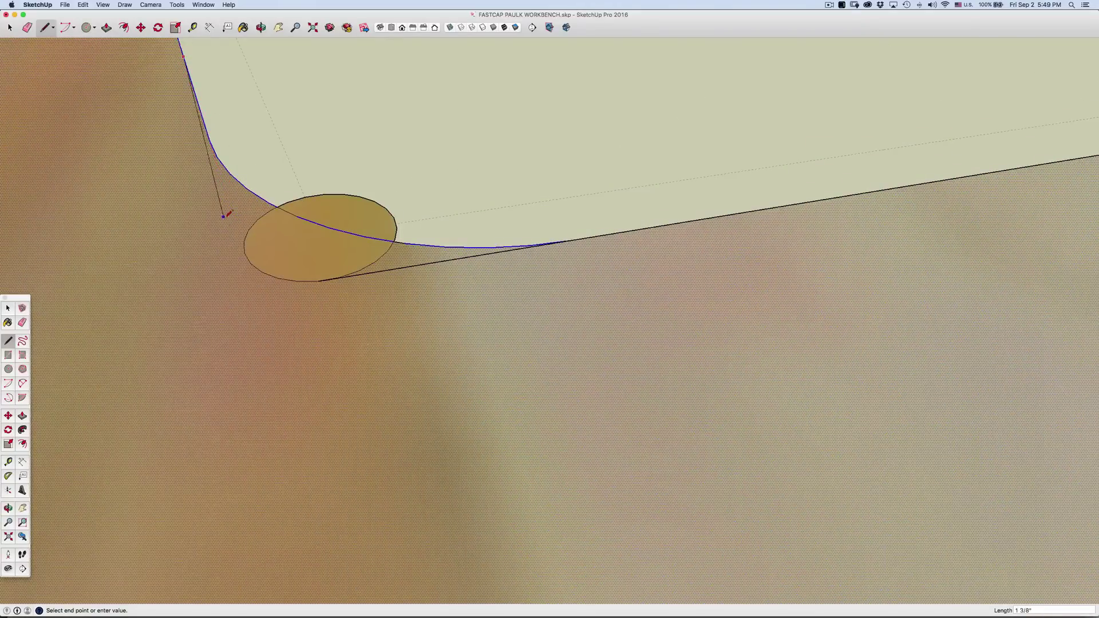
click(245, 253)
key(space)
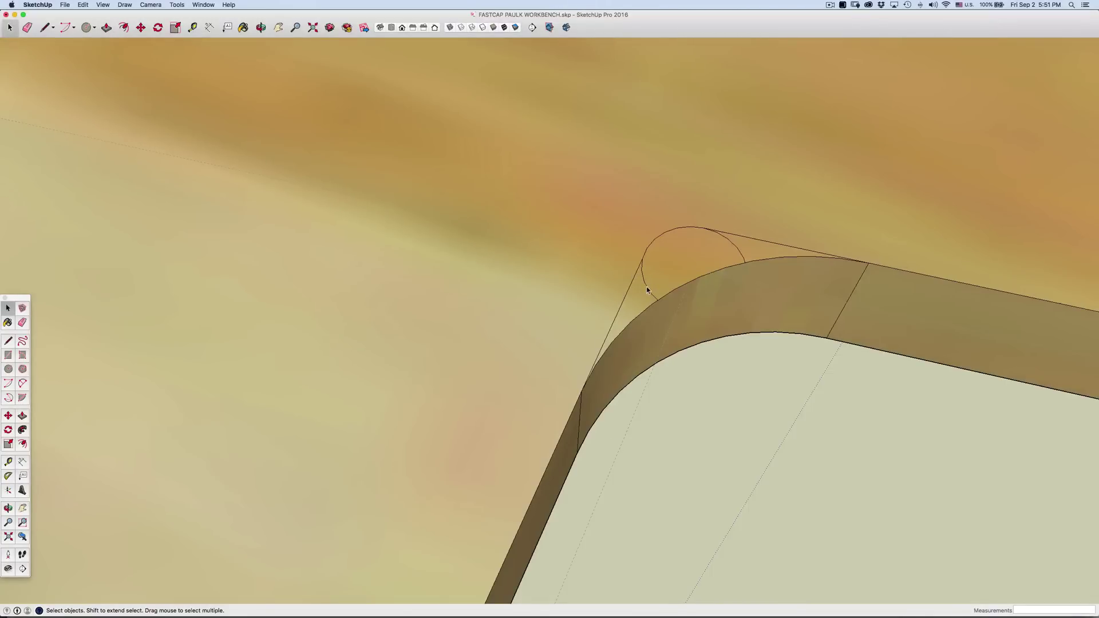
Delete the leftover arc, push the corner face through the board, and remove the stray edge.
key(Delete)
click(733, 245)
click(682, 272)
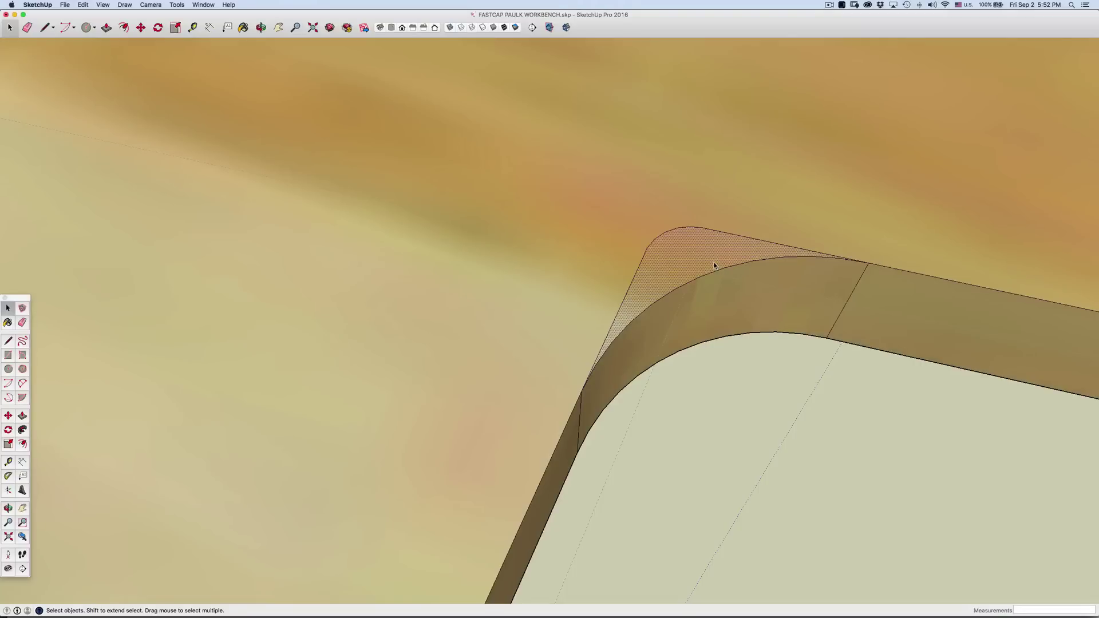
key(p)
drag(702, 269, 708, 343)
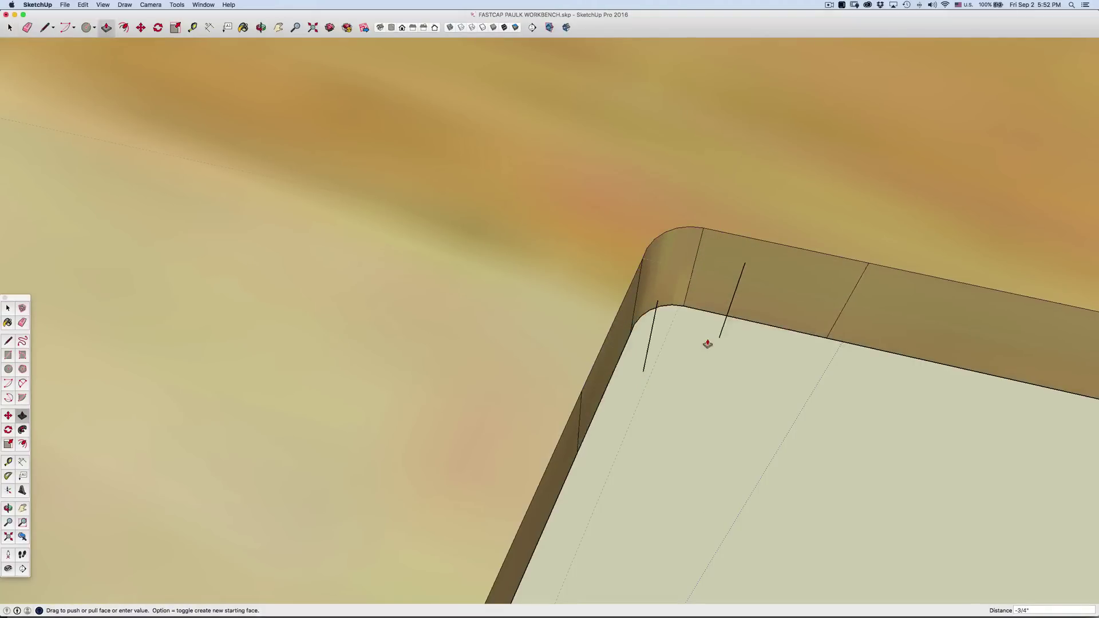
key(space)
click(722, 336)
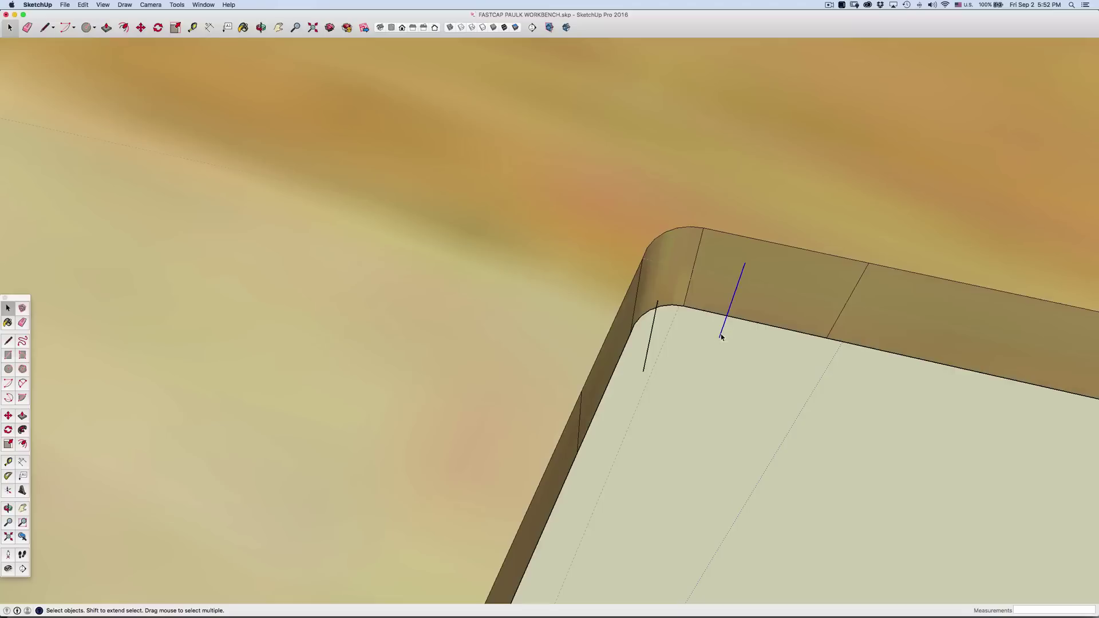
key(Delete)
Switch to X-ray style and zoom to inspect both reworked corners.
scroll(600, 323, down, 3)
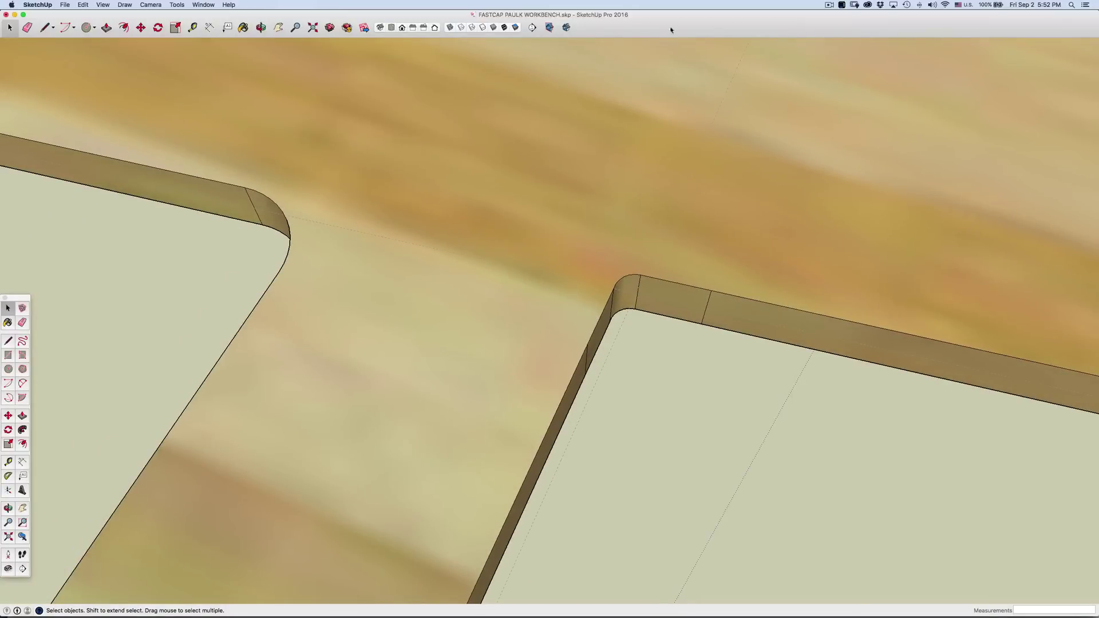
click(449, 29)
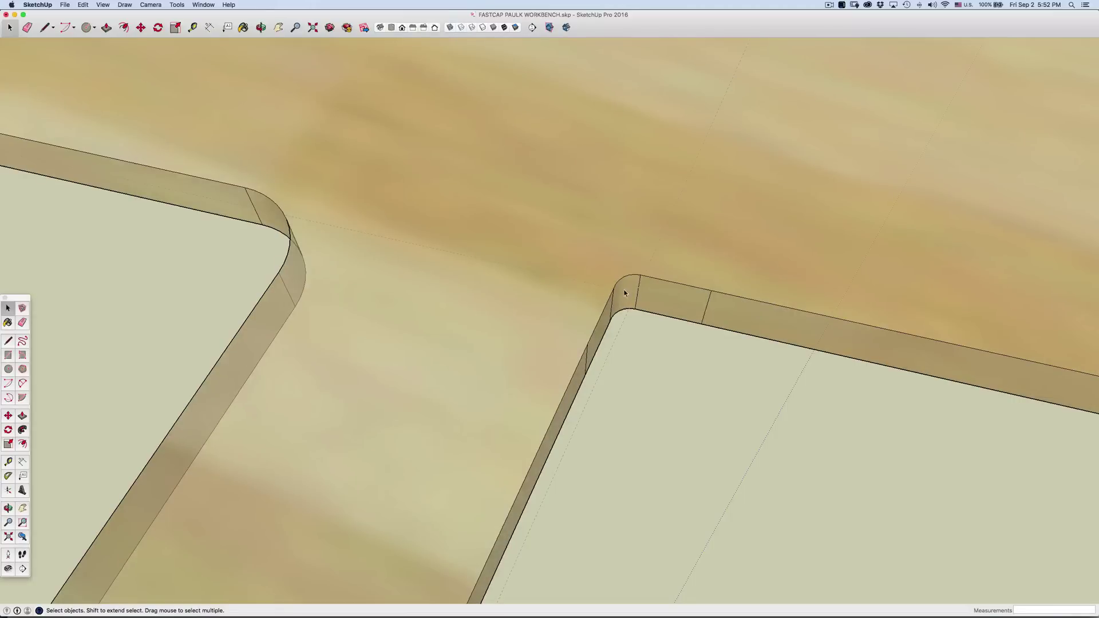
scroll(624, 293, up, 3)
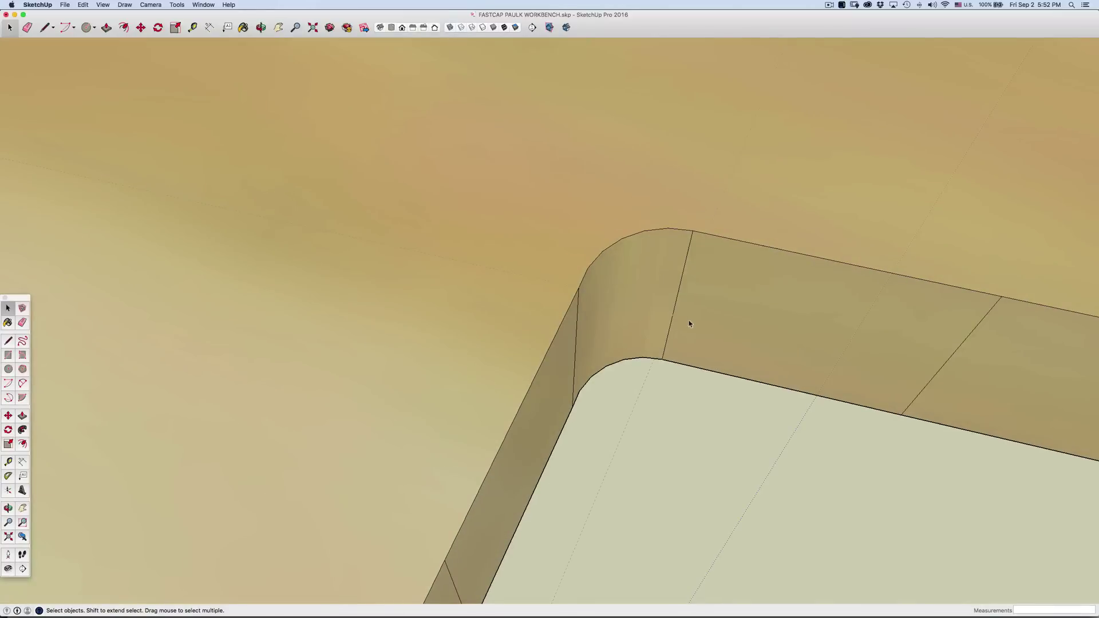
scroll(689, 324, down, 3)
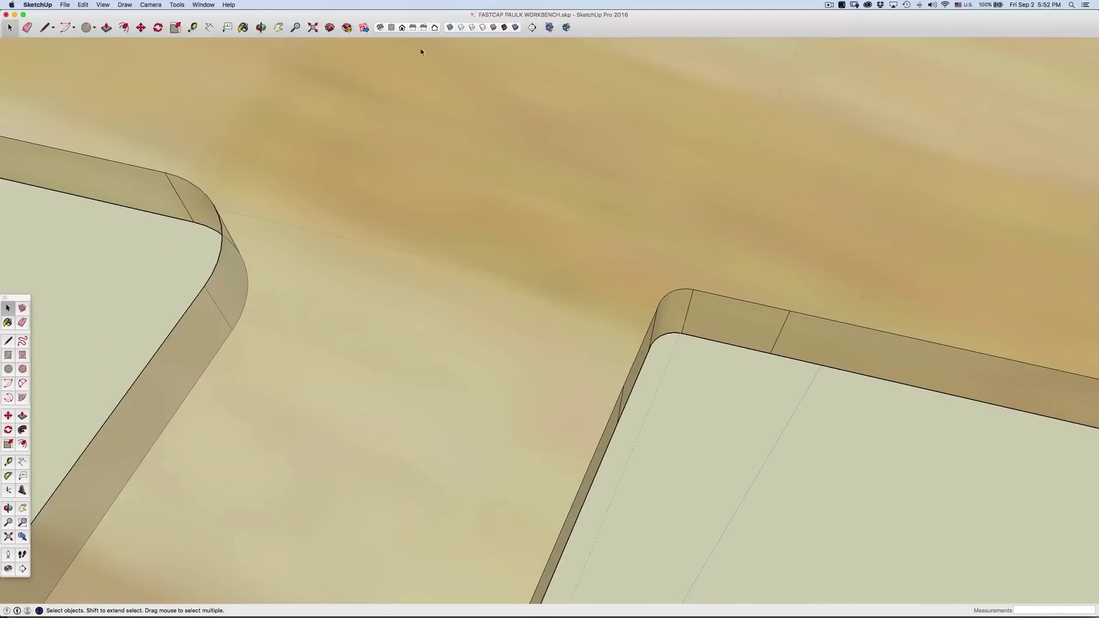
scroll(526, 198, down, 10)
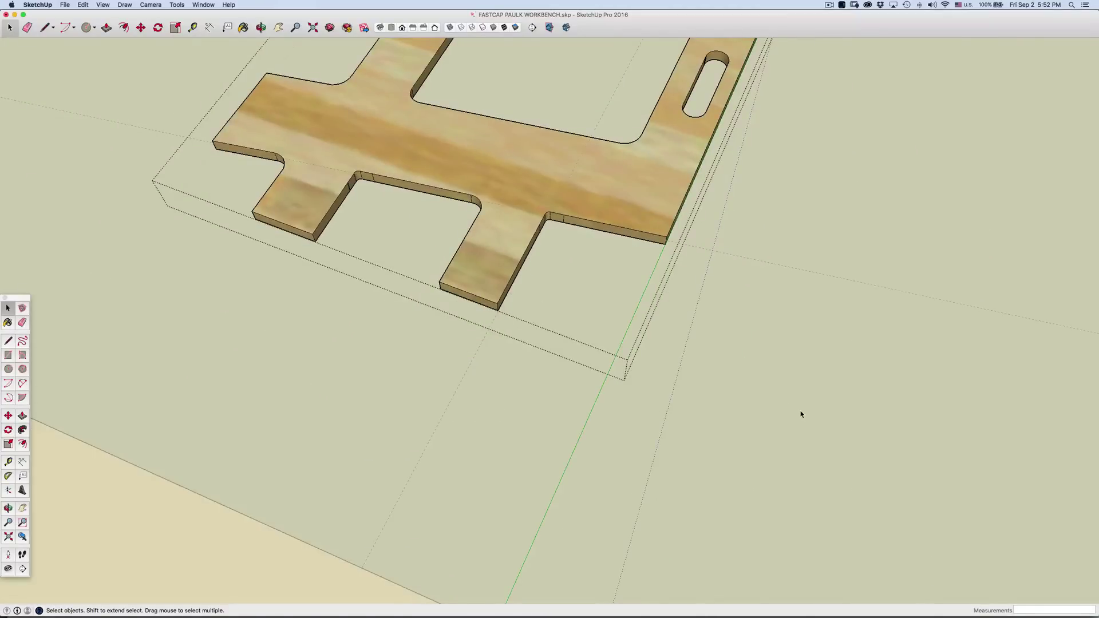
Close the shelf-leg component, delete all guides, and check the Top and Front views.
click(801, 414)
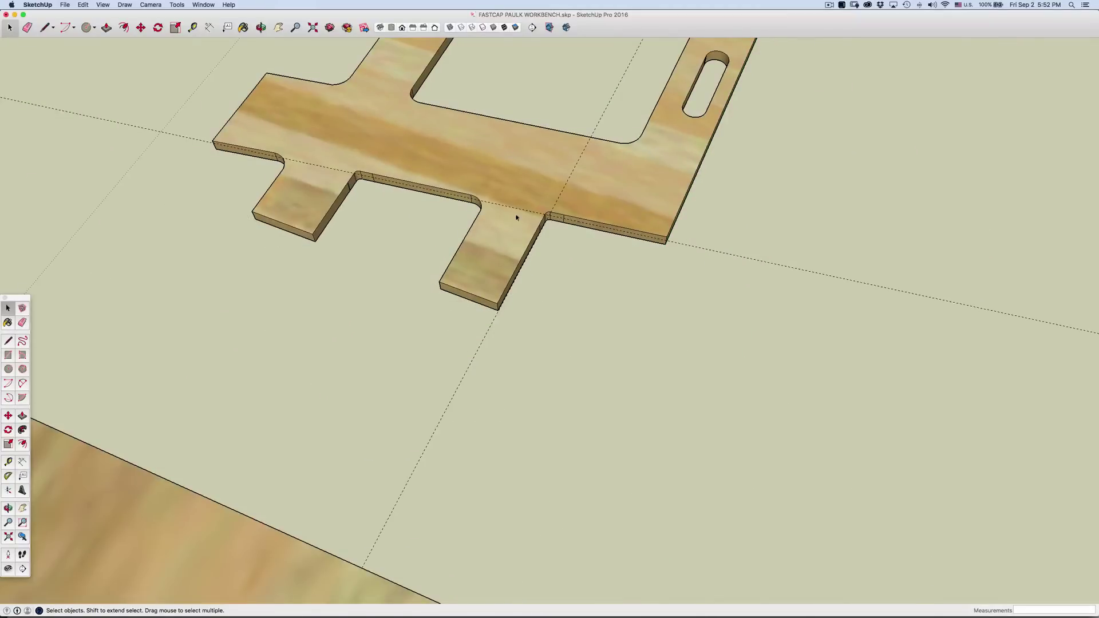
click(83, 5)
click(111, 77)
click(391, 27)
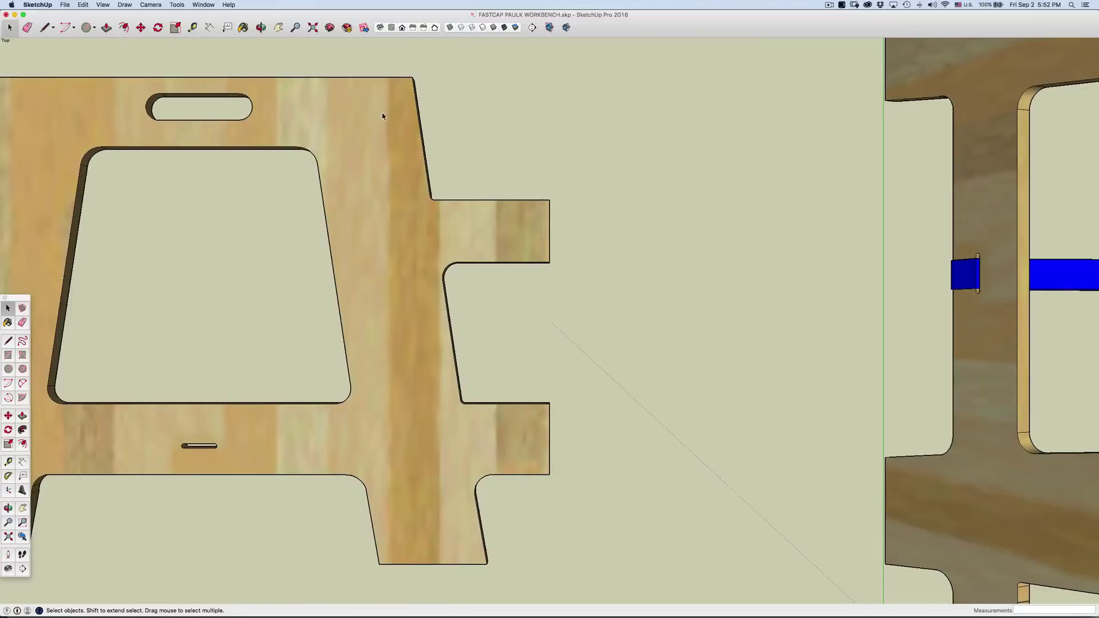
click(401, 28)
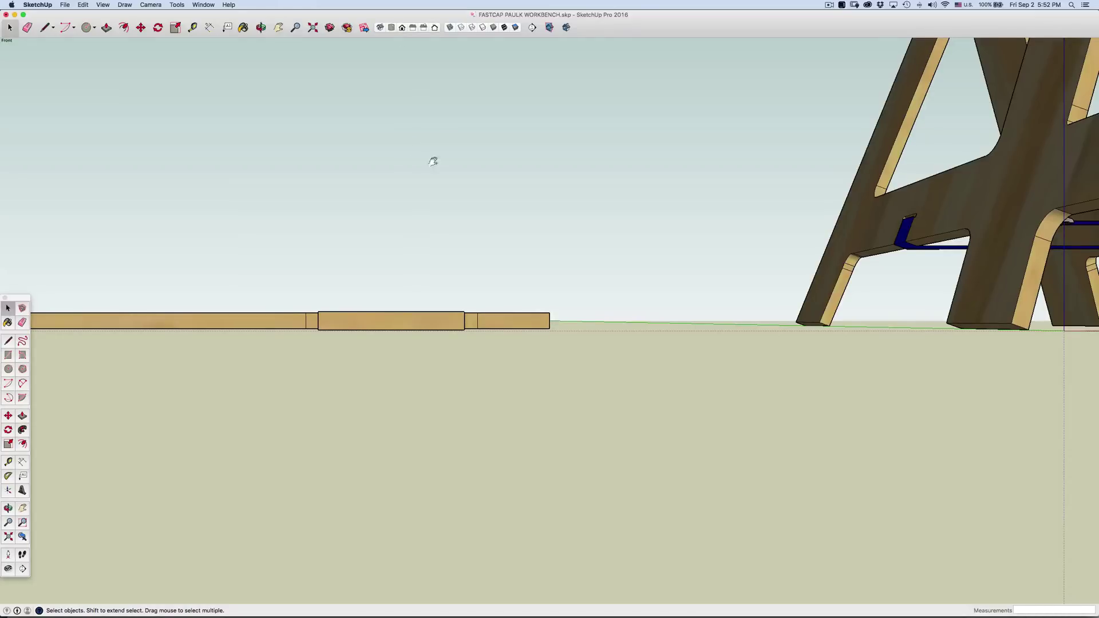
Pan, zoom and orbit to a perspective view above the workbench.
key(h)
scroll(344, 273, down, 3)
scroll(344, 273, down, 5)
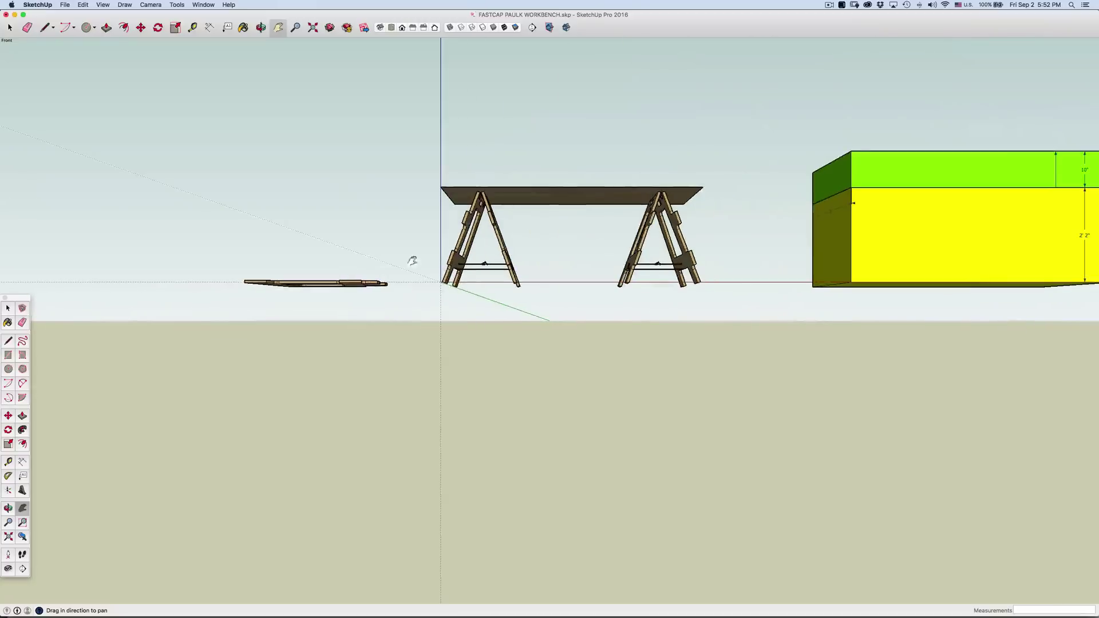
scroll(483, 299, up, 5)
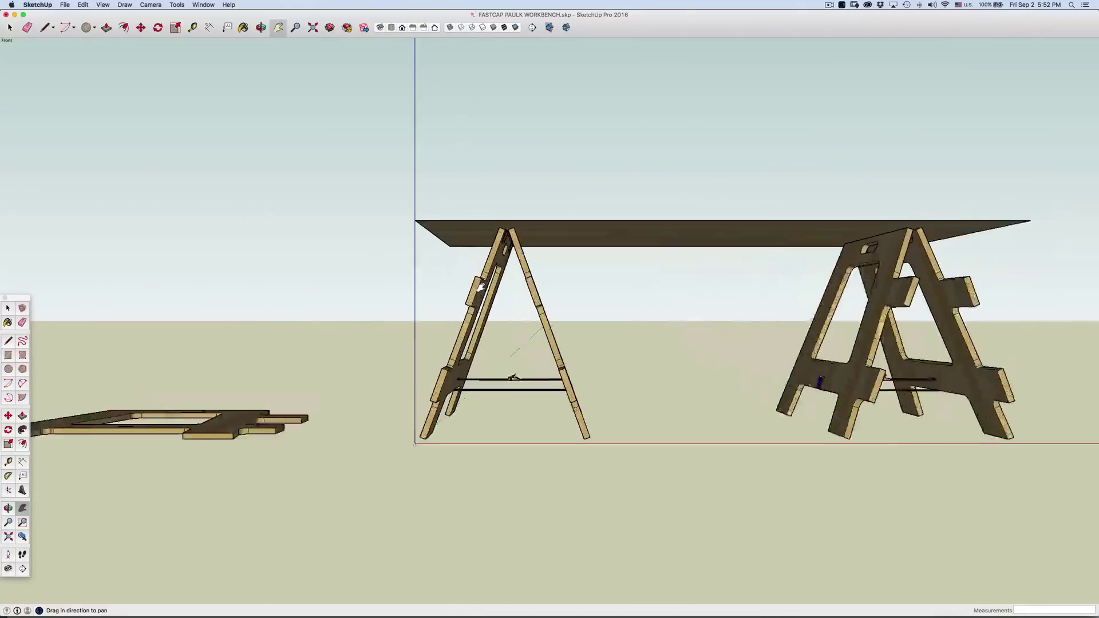
key(o)
drag(497, 307, 725, 352)
drag(613, 349, 618, 372)
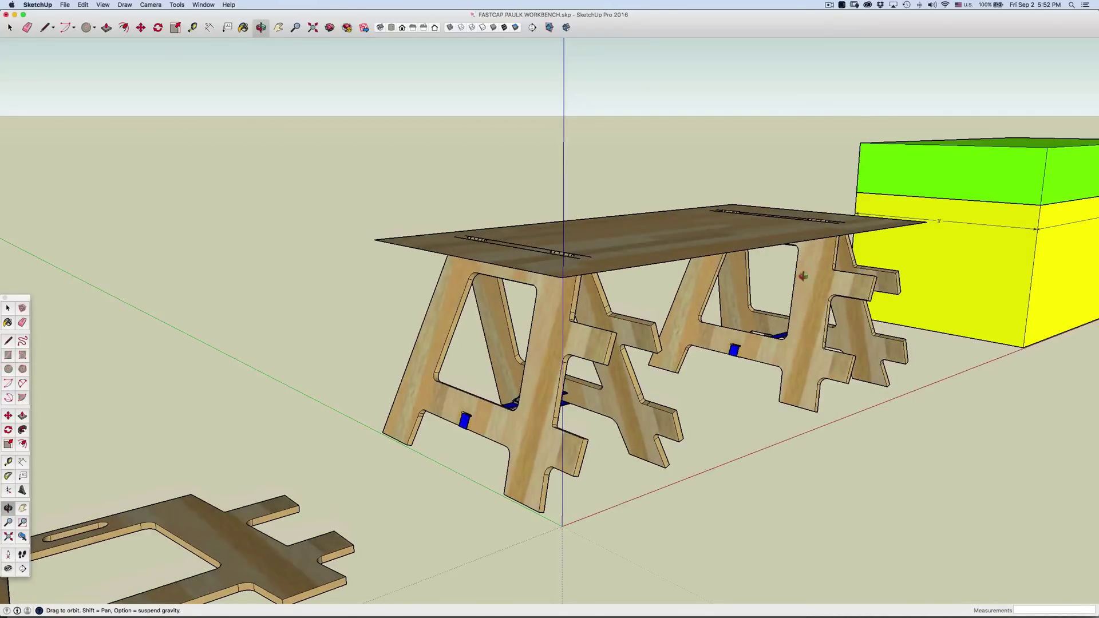
scroll(608, 315, up, 5)
scroll(504, 341, down, 5)
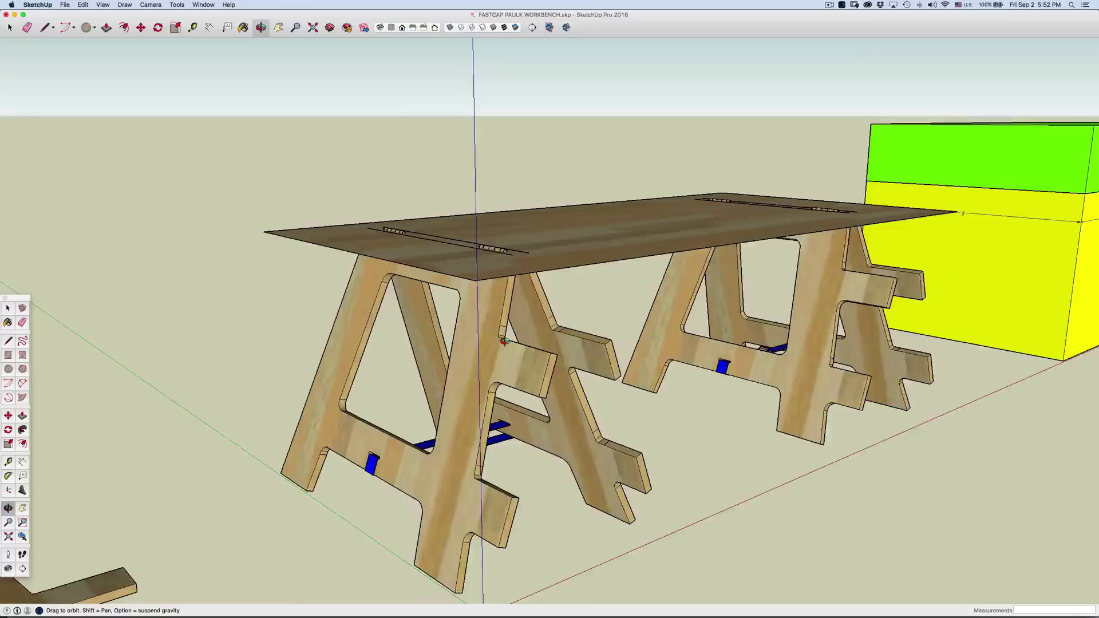
scroll(503, 341, down, 3)
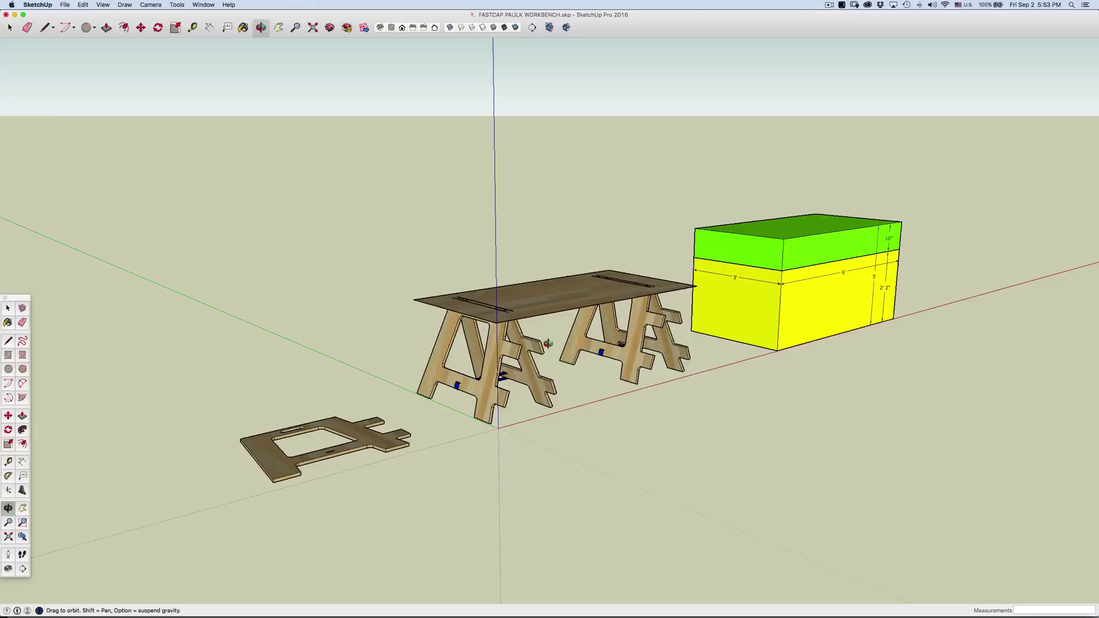
drag(550, 338, 530, 354)
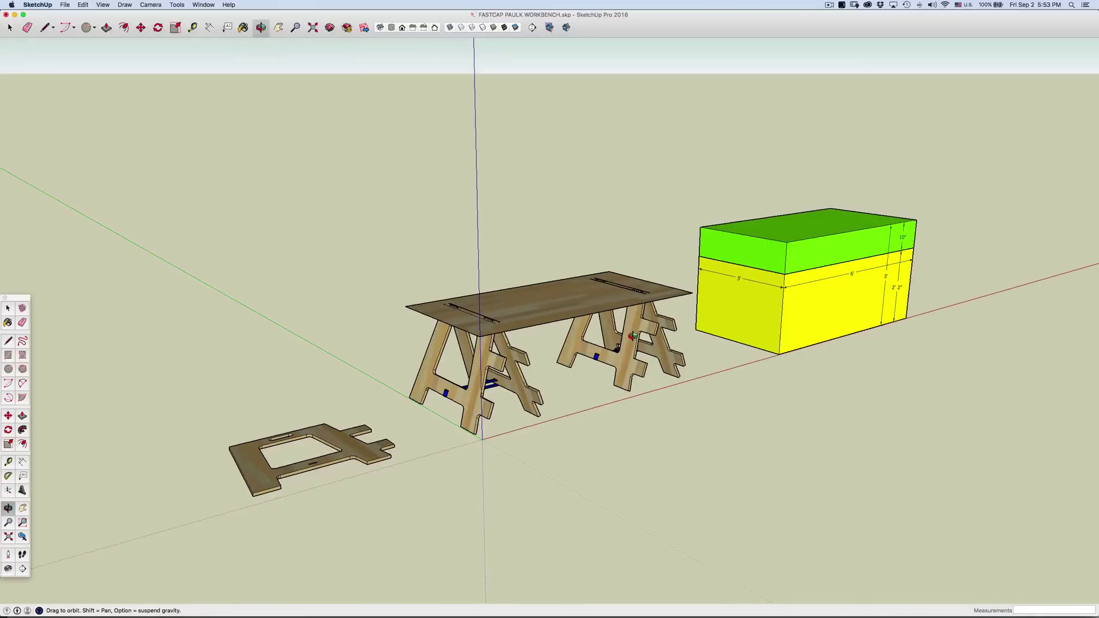
drag(634, 336, 642, 346)
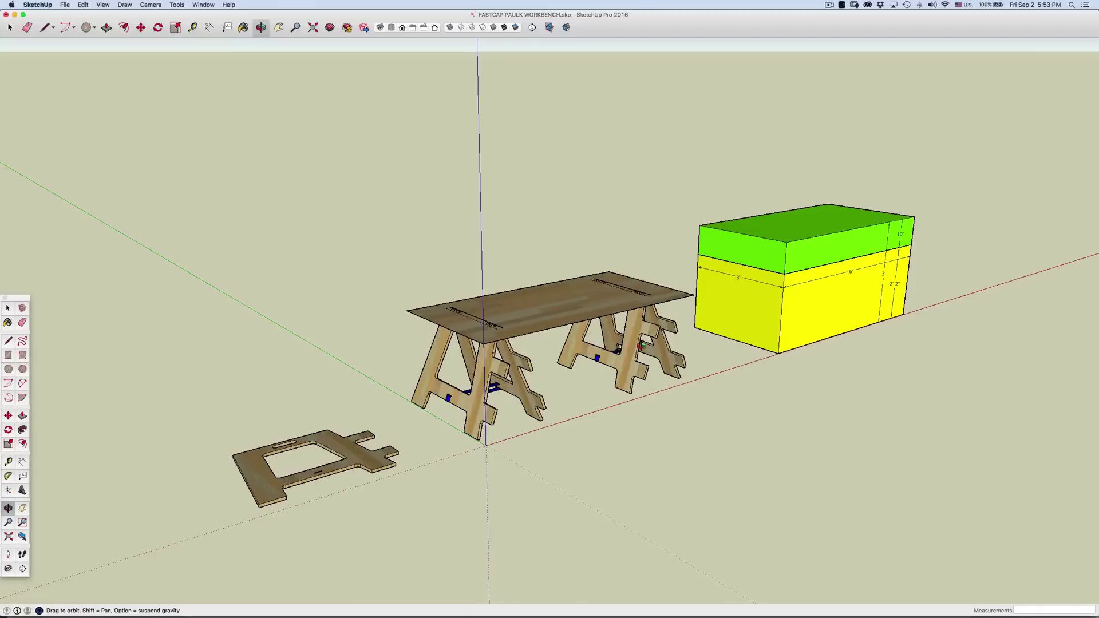
drag(640, 346, 609, 333)
drag(543, 308, 542, 335)
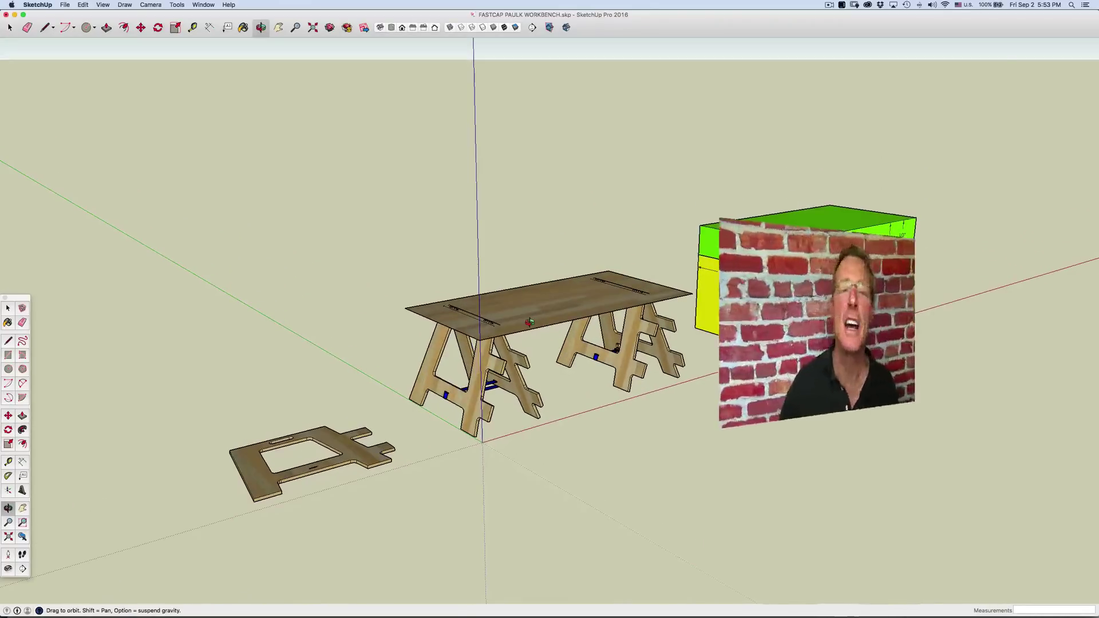